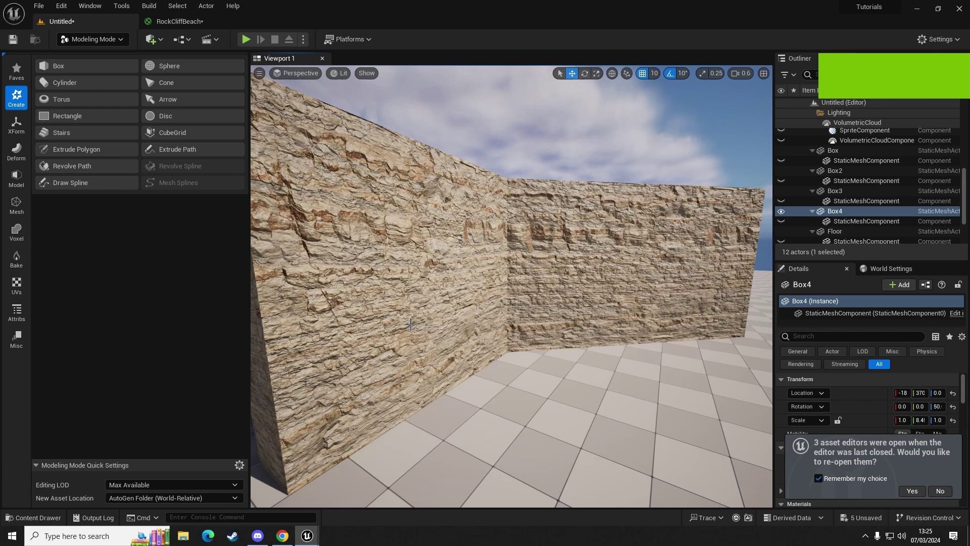
- Delete the four rock-textured wall boxes from the level, leaving only the floor and the lighting
key("a")
mouse_move(410, 324)
right_mouse_down()
mouse_move(432, 320)
mouse_move(421, 327)
right_mouse_up()
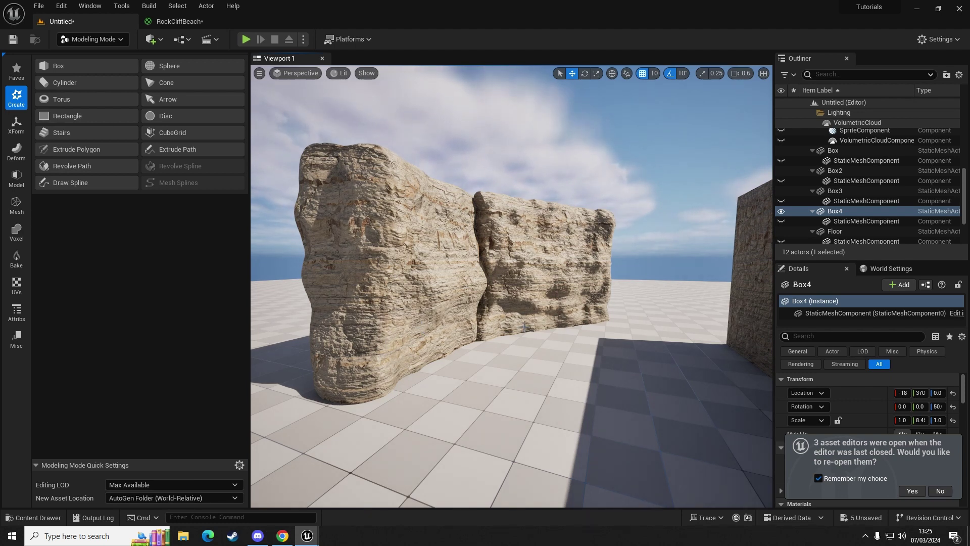
right_click_drag(524, 327, 483, 288)
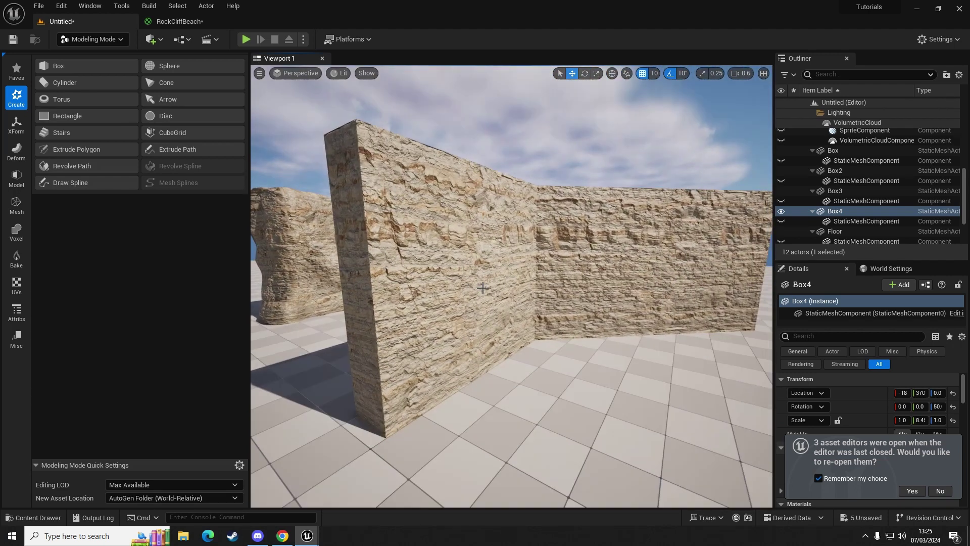
left_click(483, 288)
left_click(561, 283, "shift")
right_click_drag(560, 283, 561, 283)
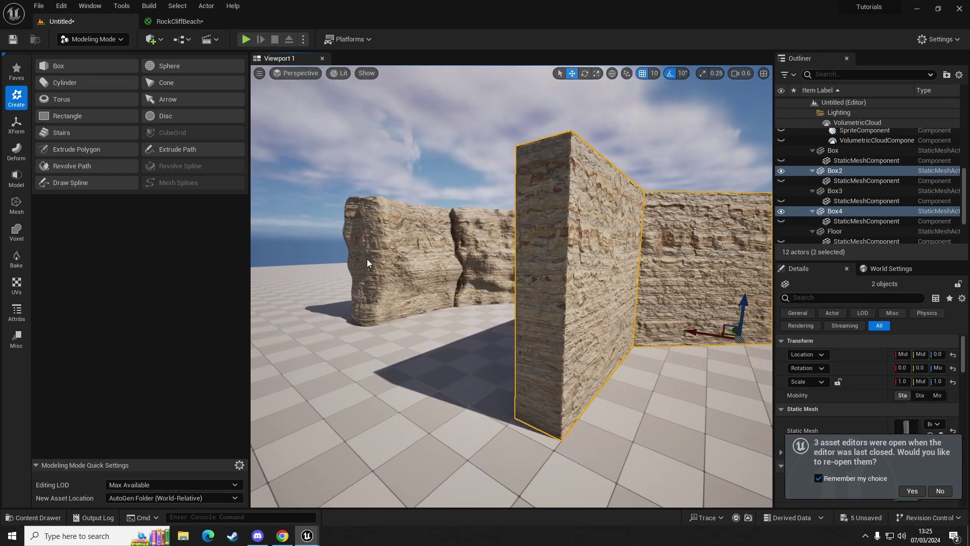
left_click(367, 263, "ctrl")
left_click(478, 263, "ctrl")
key("Delete")
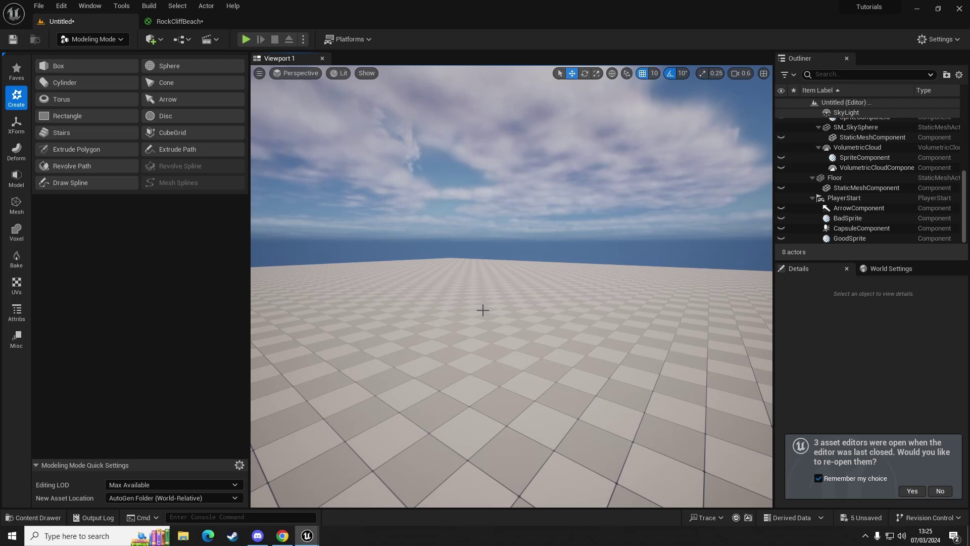
right_click_drag(483, 310, 482, 310)
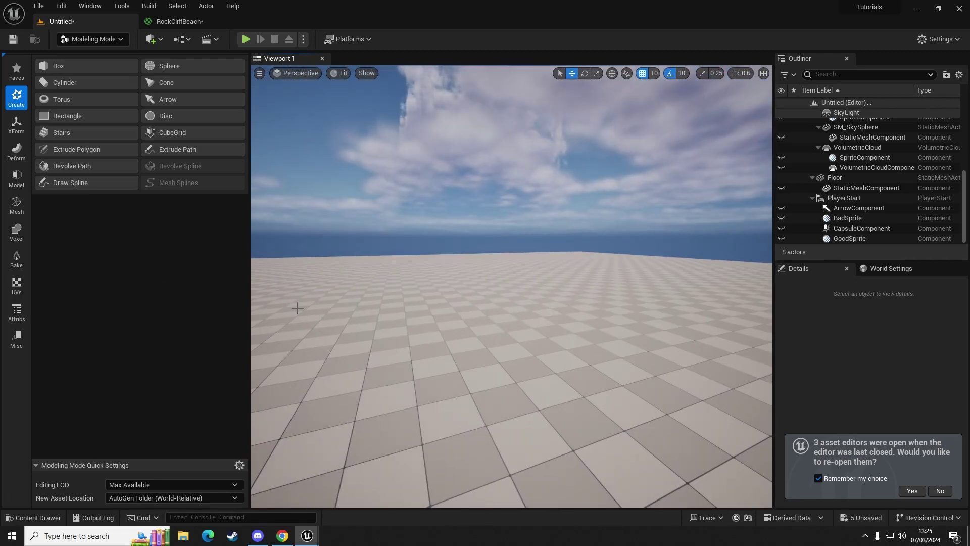
- Write the Beach Cliff surface ID xdhicfv in the console command line without running it
mouse_move(308, 536)
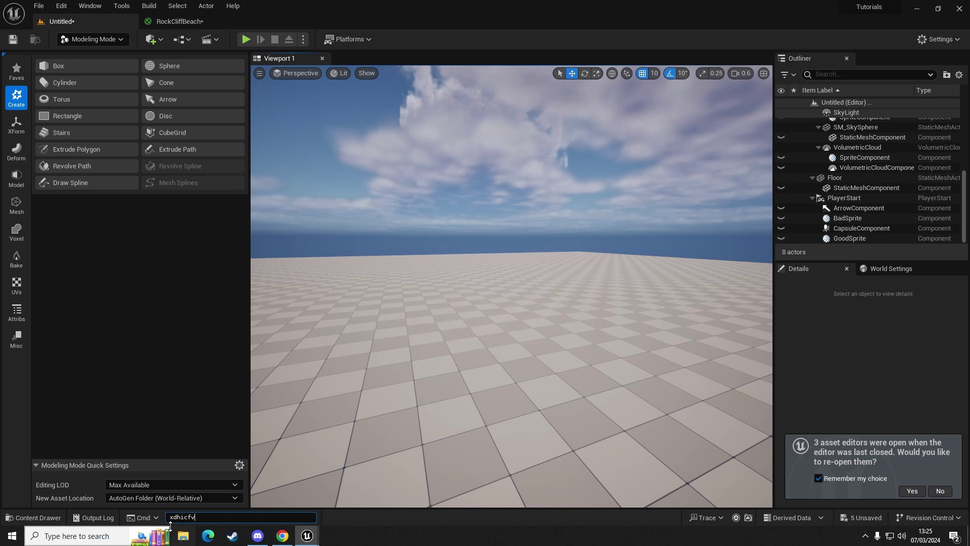
left_click_drag(174, 522, 170, 524)
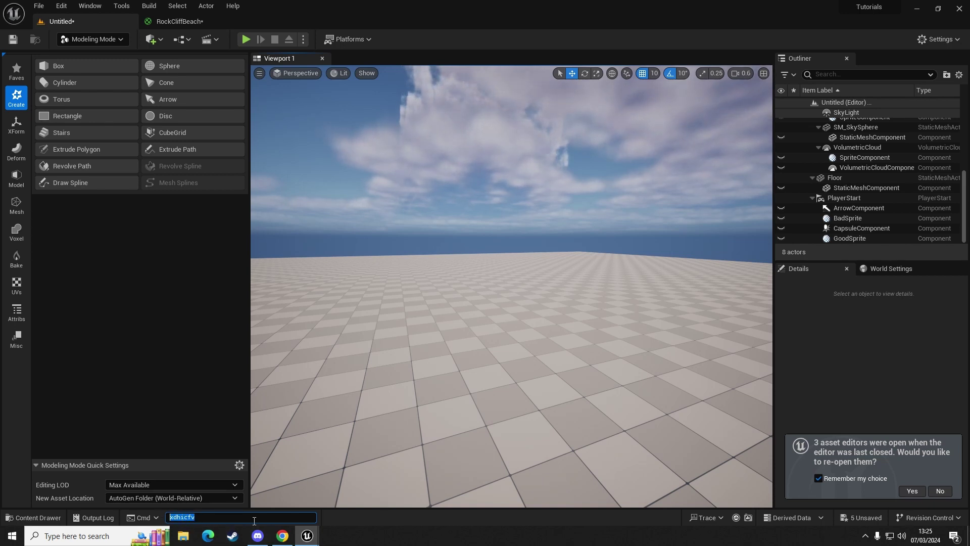
mouse_move(414, 317)
right_mouse_down()
mouse_move(364, 329)
mouse_move(407, 321)
right_mouse_up()
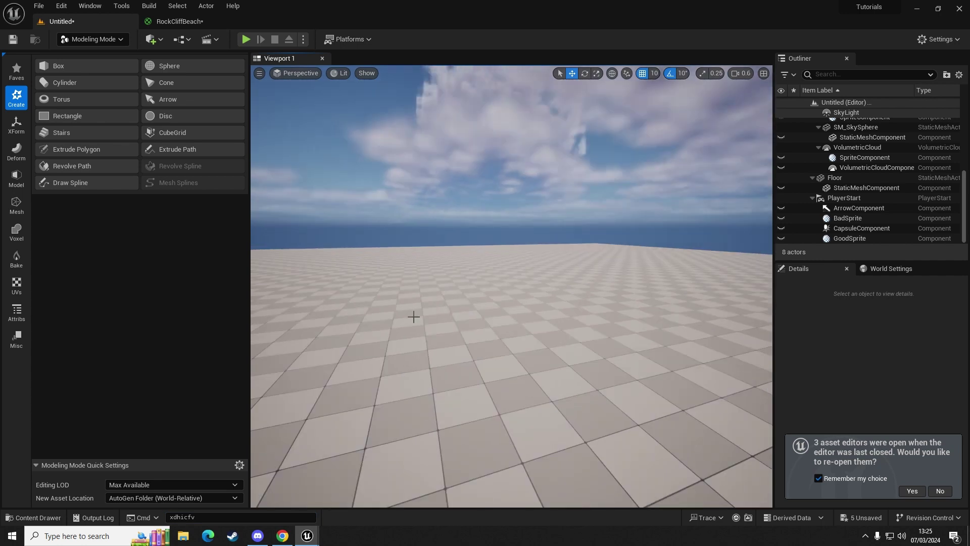
mouse_move(413, 316)
left_mouse_down()
mouse_move(414, 338)
mouse_move(422, 320)
left_mouse_up()
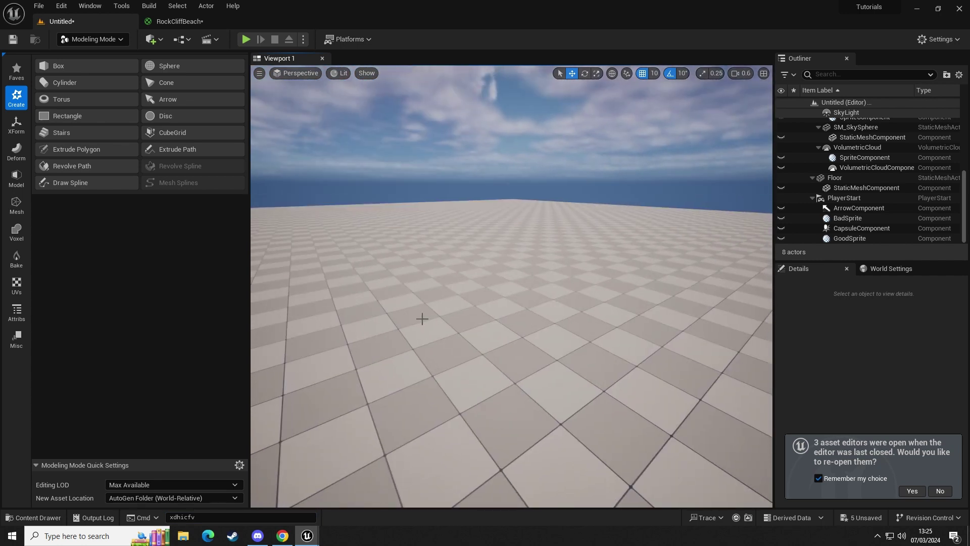
- Open the RockCliffBeach material from the Beach_Cliff_xdhicfv surfaces folder
key("ctrl+space")
left_click(268, 490)
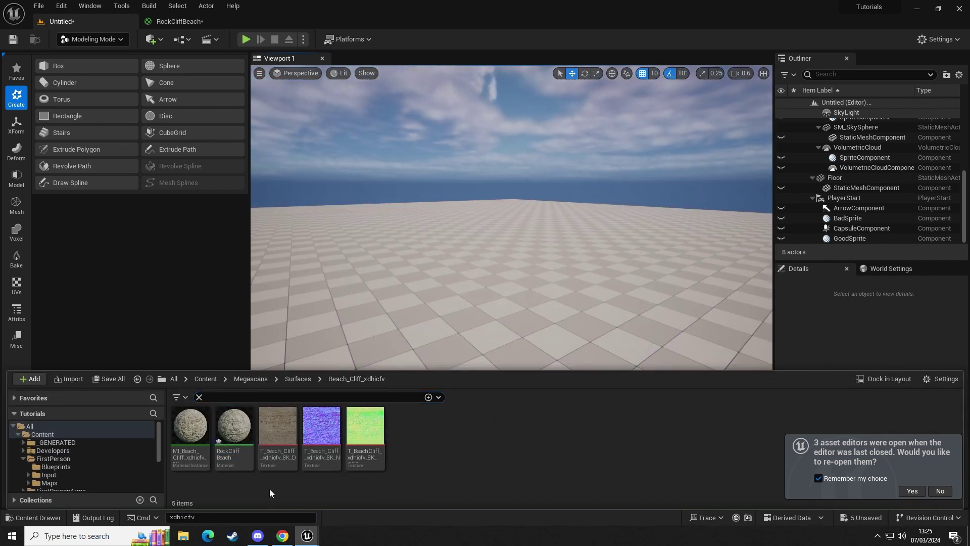
double_click(237, 430)
right_click_drag(276, 287, 220, 312)
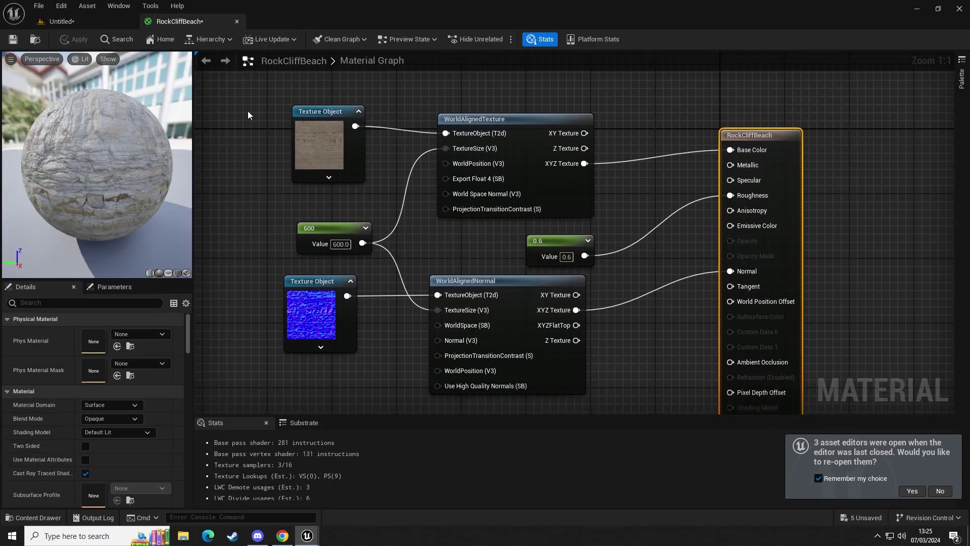
- Examine how the texture objects and constants feed the WorldAlignedTexture and WorldAlignedNormal nodes and the RockCliffBeach material's inputs
left_click_drag(254, 79, 381, 196)
left_click_drag(251, 262, 326, 371)
left_click(250, 205)
left_click_drag(254, 205, 393, 263)
left_click(409, 260)
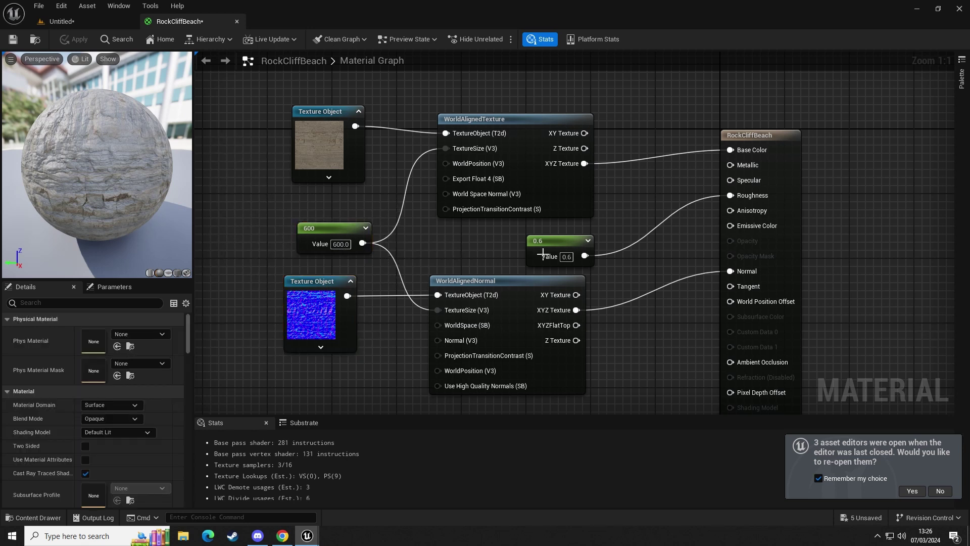
left_click_drag(631, 267, 632, 267)
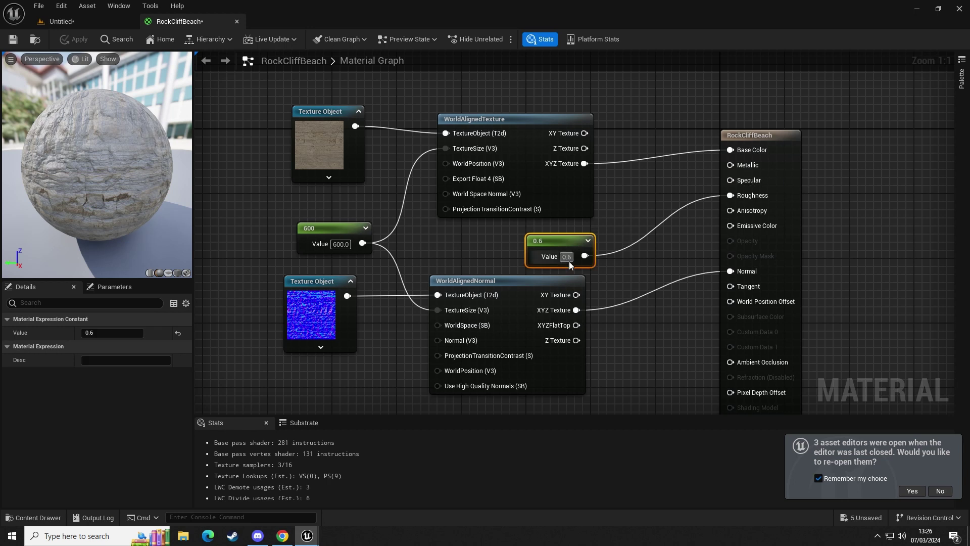
left_click(638, 218)
left_click_drag(421, 93, 492, 138)
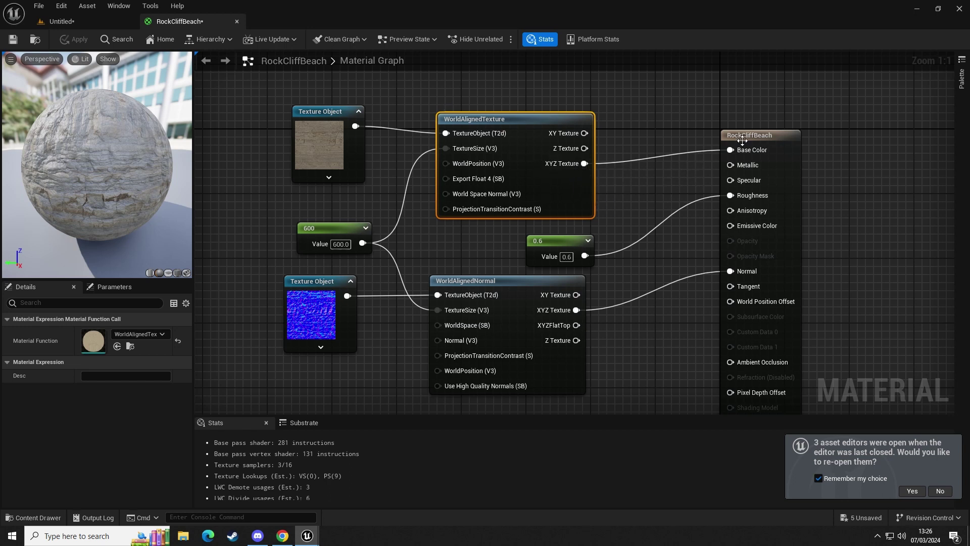
left_click(631, 363)
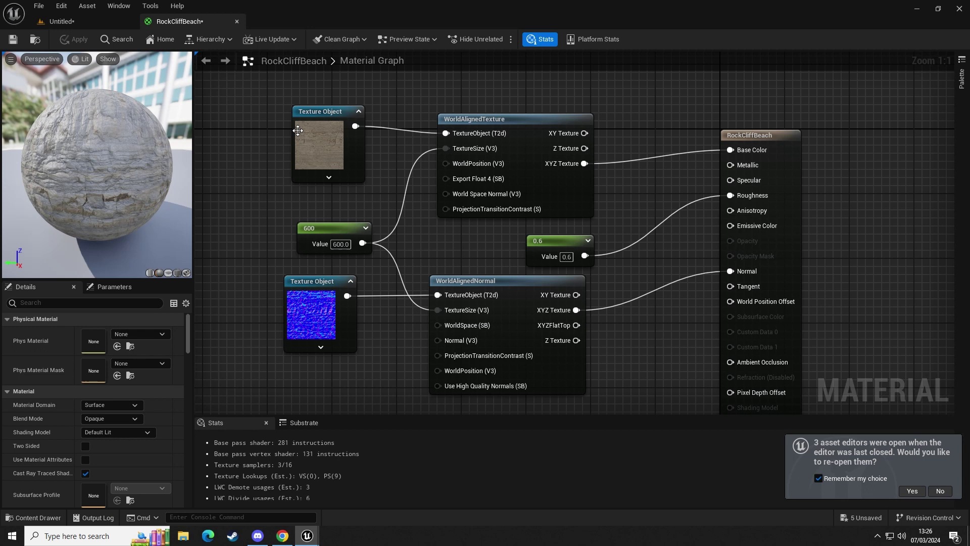
left_click_drag(261, 87, 376, 195)
left_click_drag(241, 273, 347, 381)
left_click(347, 380)
left_click_drag(296, 81, 642, 399)
right_click_drag(701, 276, 623, 316)
left_click_drag(605, 113, 735, 381)
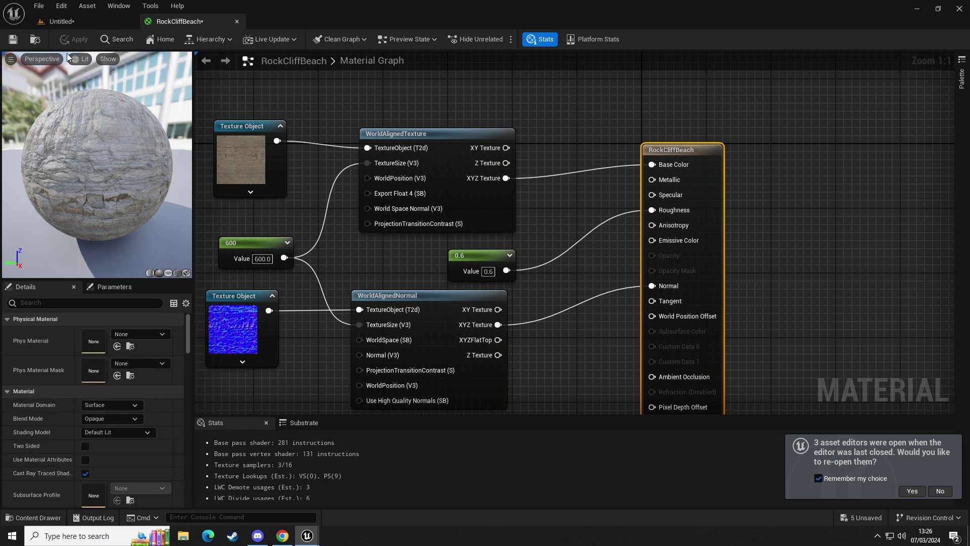
- Return to the level and place a new box on the floor, 500 high with 30 subdivisions in each direction
left_click(83, 23)
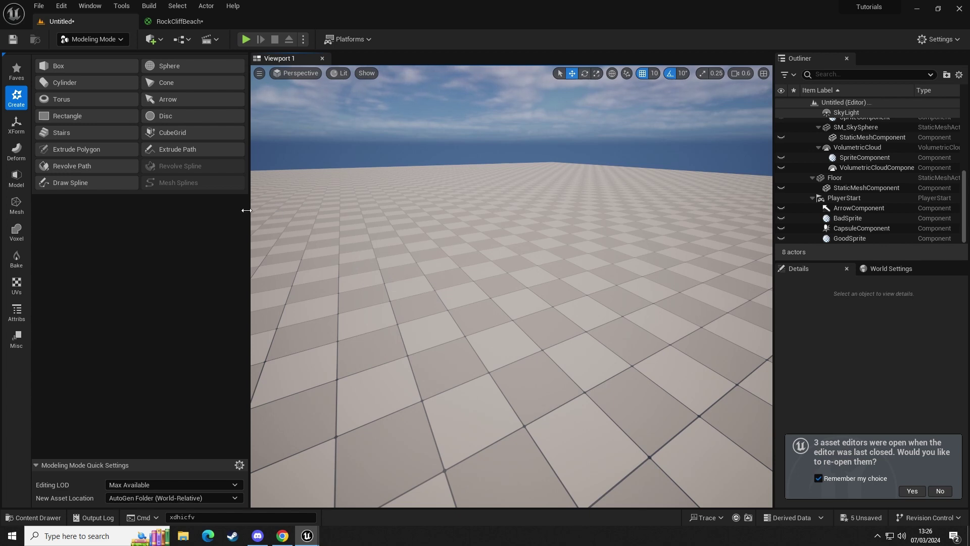
left_click(59, 67)
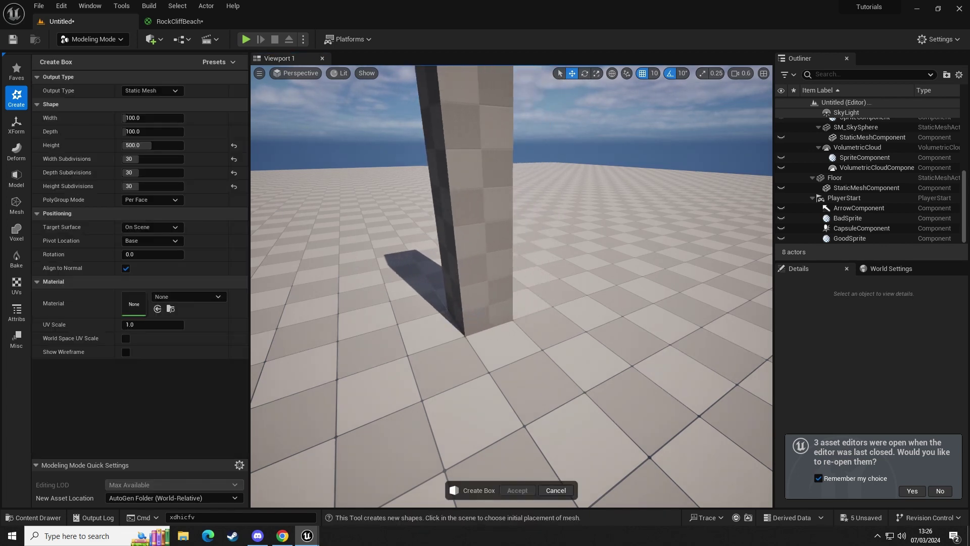
left_click(473, 323)
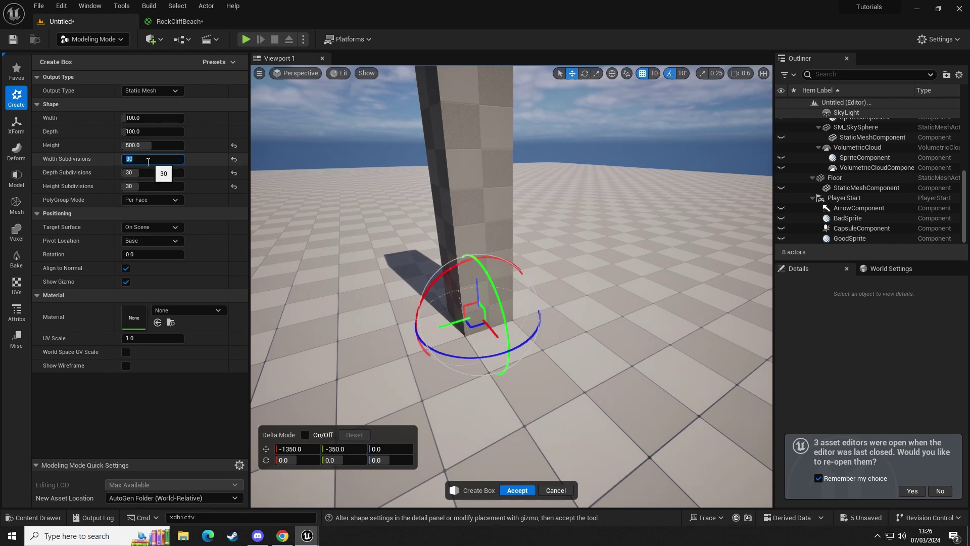
left_click(152, 159)
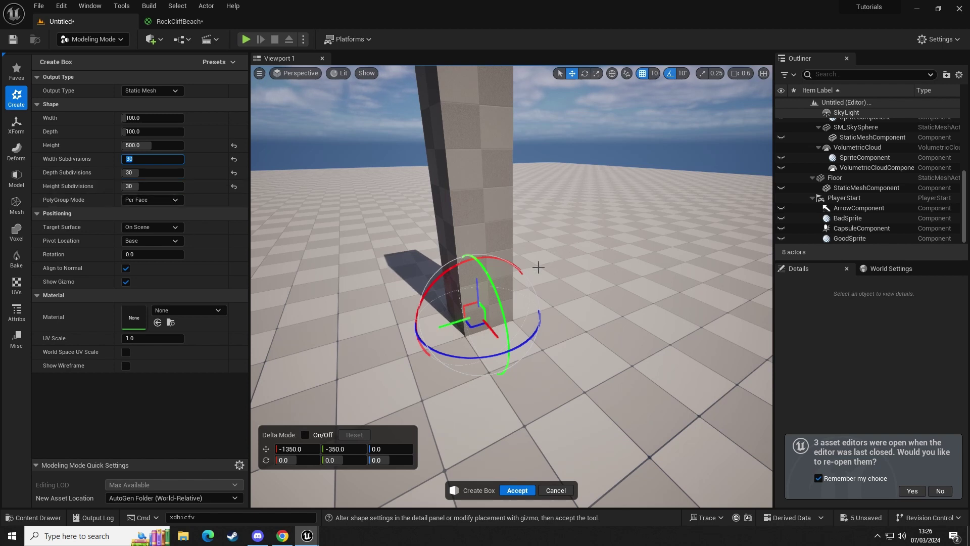
right_click_drag(404, 283, 393, 233)
key("s")
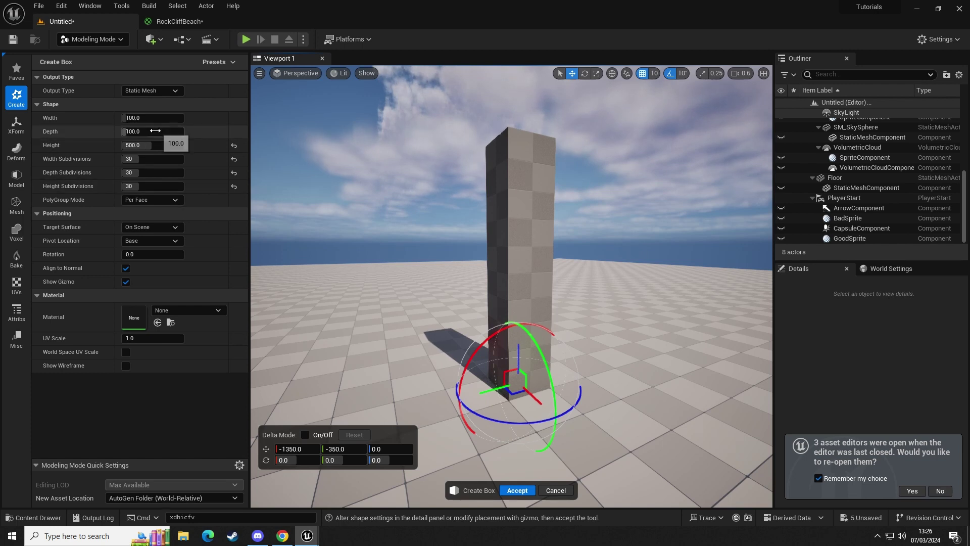
- Set the new box's width to 1000 and accept it as a long wall
left_click_drag(149, 117, 153, 118)
left_click(153, 118)
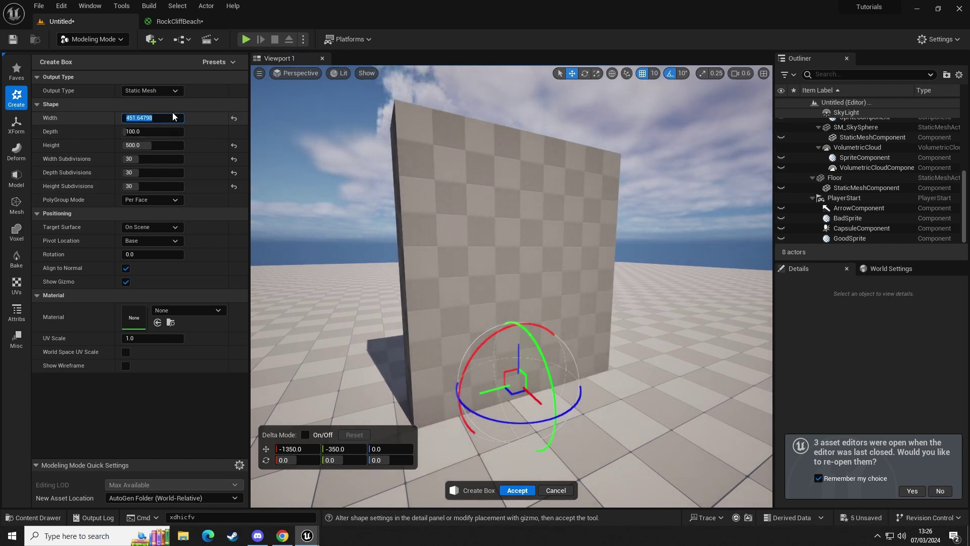
type("500")
key("Return")
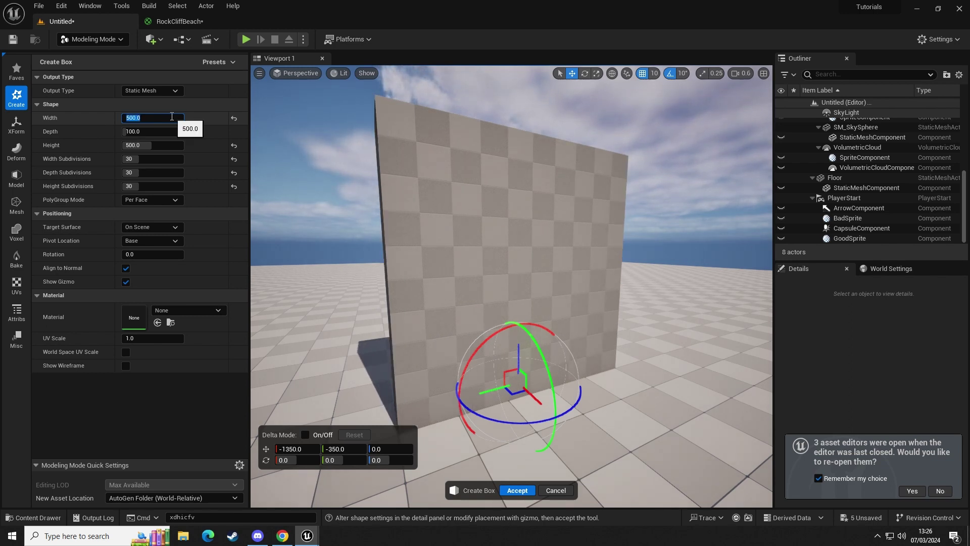
key("Return")
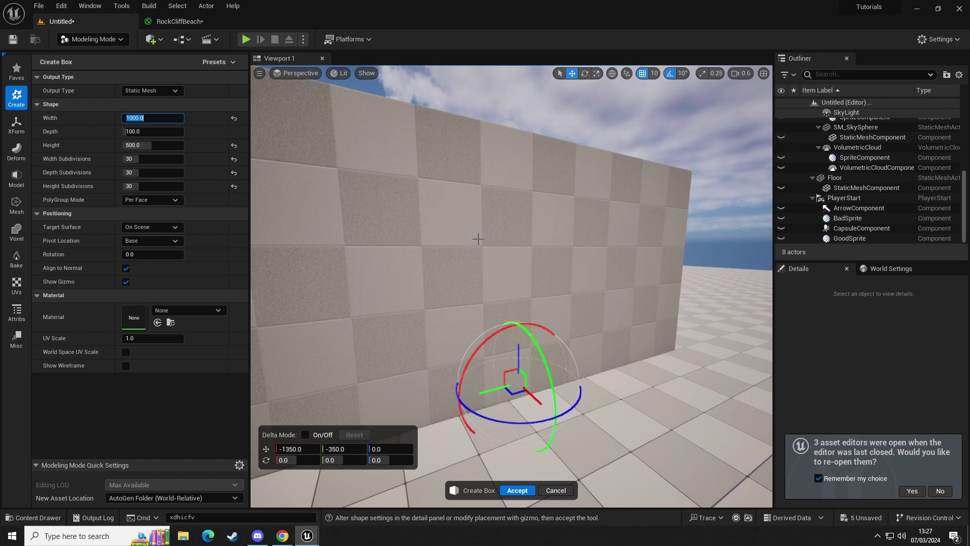
right_click_drag(297, 236, 354, 258)
mouse_move(439, 146)
right_mouse_down()
mouse_move(453, 129)
mouse_move(440, 131)
right_mouse_up()
right_click_drag(531, 252, 528, 254)
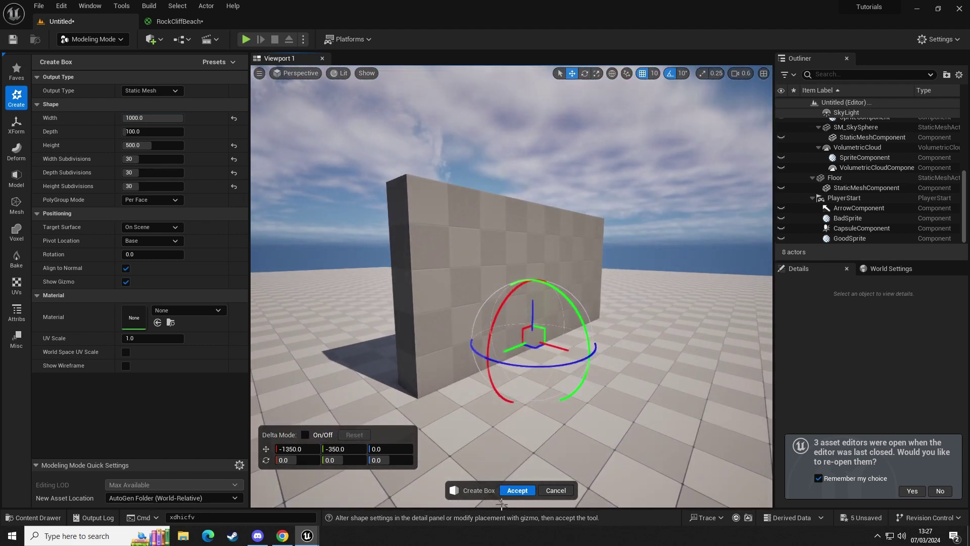
left_click(517, 490)
right_click_drag(529, 457, 521, 455)
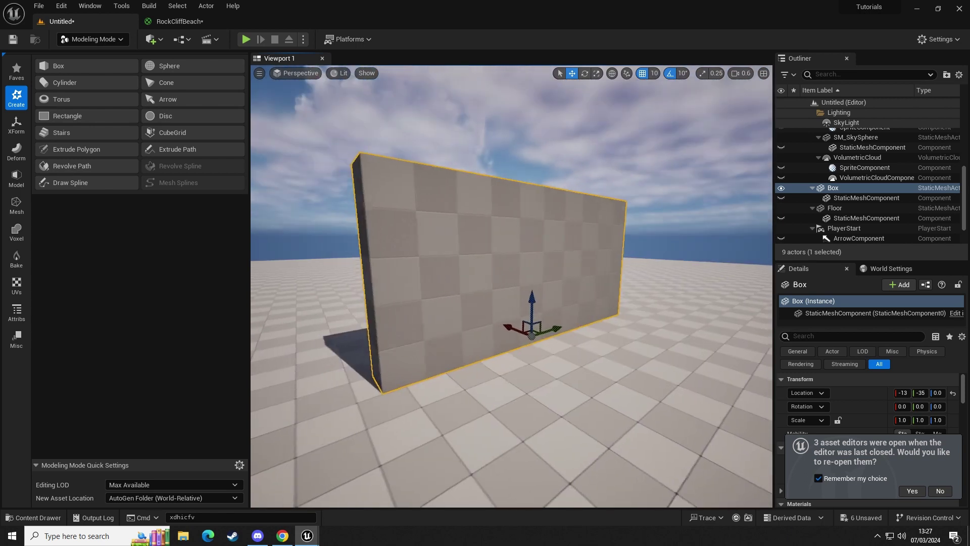
- Start Dynamic Sculpt on the wall box, keeping the Sculpt (Normal) brush, and set the brush size to 0.2
right_click_drag(465, 272, 465, 273)
key("a")
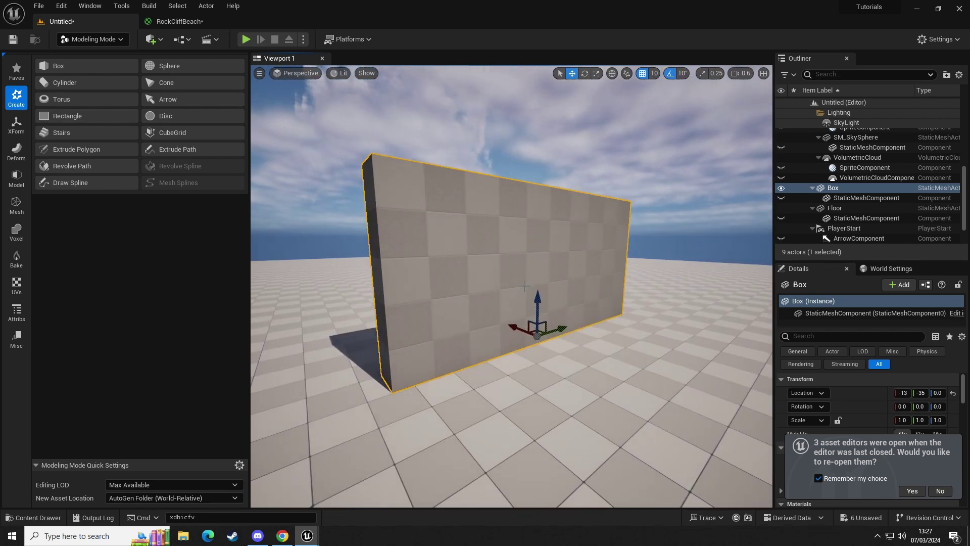
right_click_drag(518, 298, 513, 297)
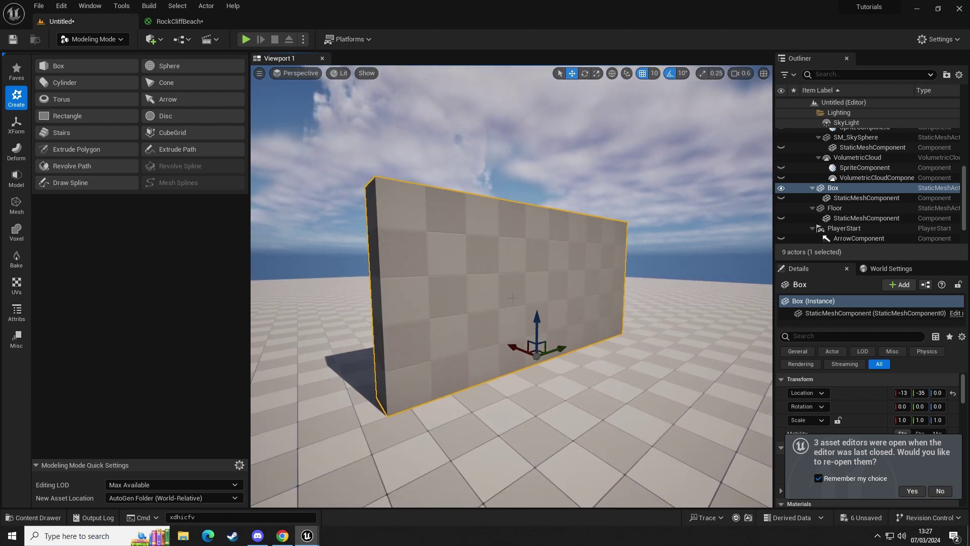
left_click(18, 149)
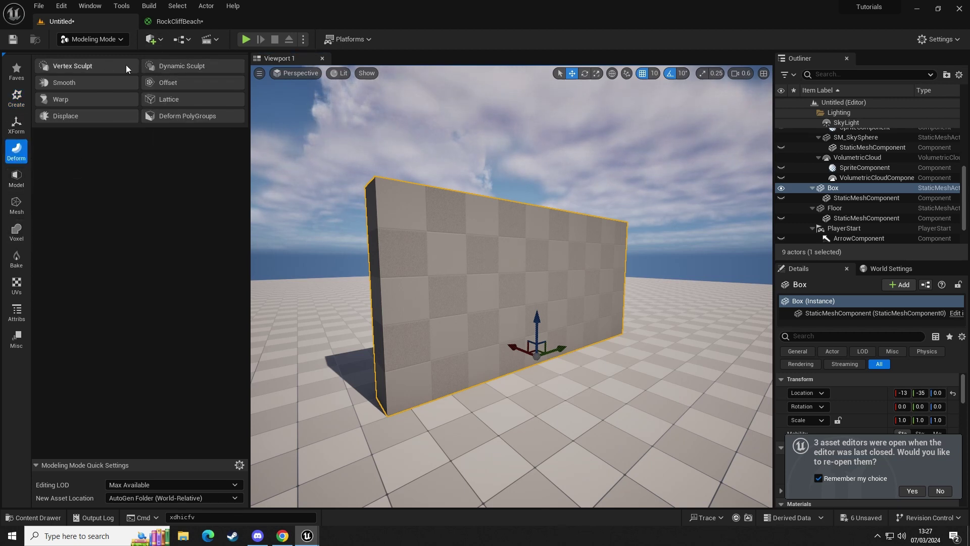
left_click(178, 68)
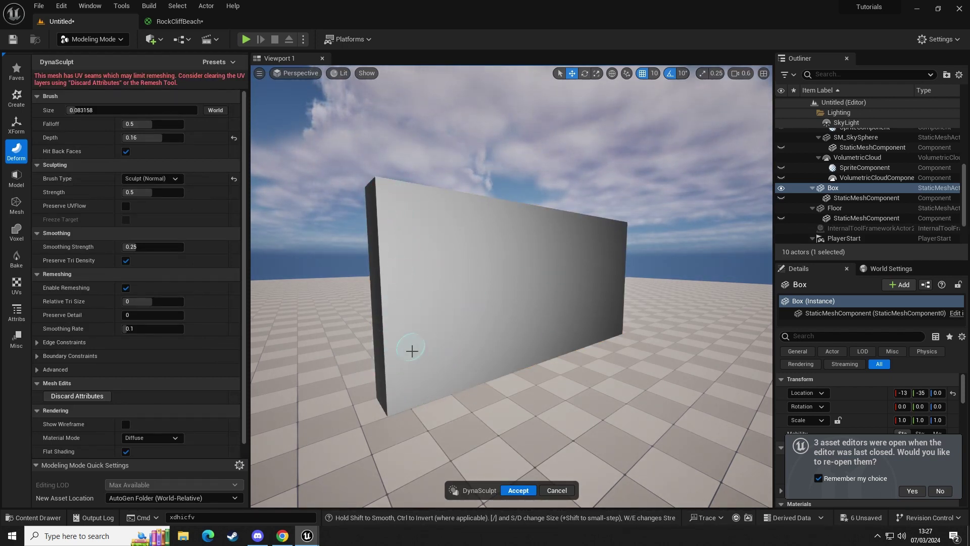
left_click(151, 179)
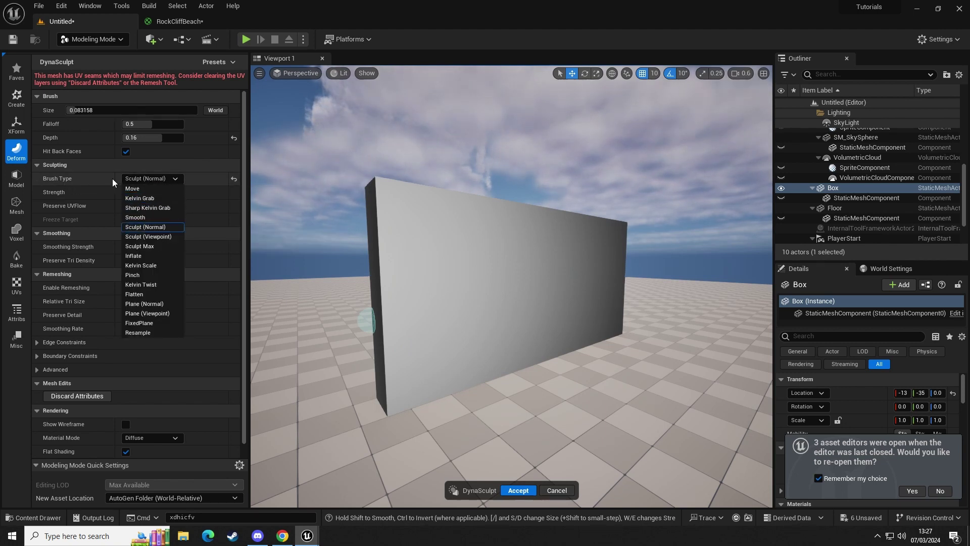
left_click(100, 111)
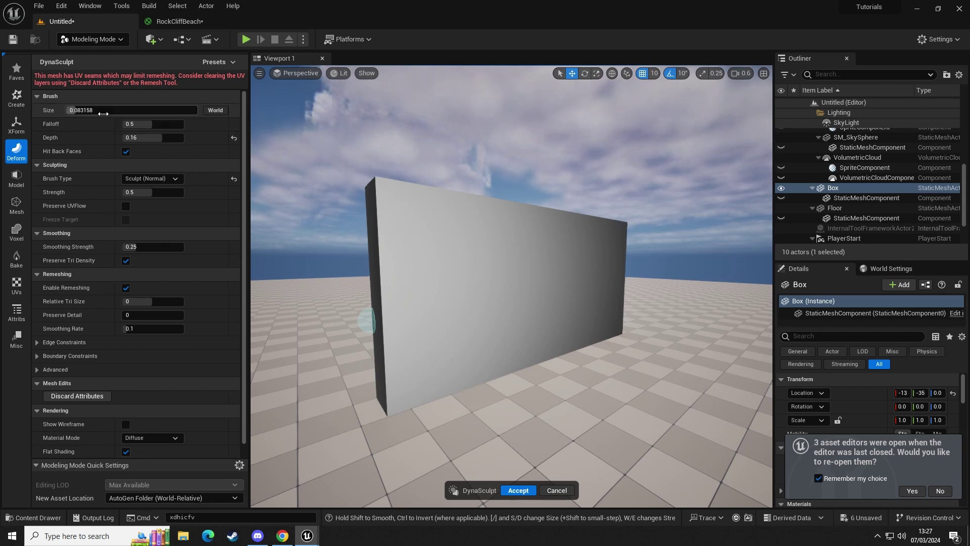
type("0.13")
key("Return")
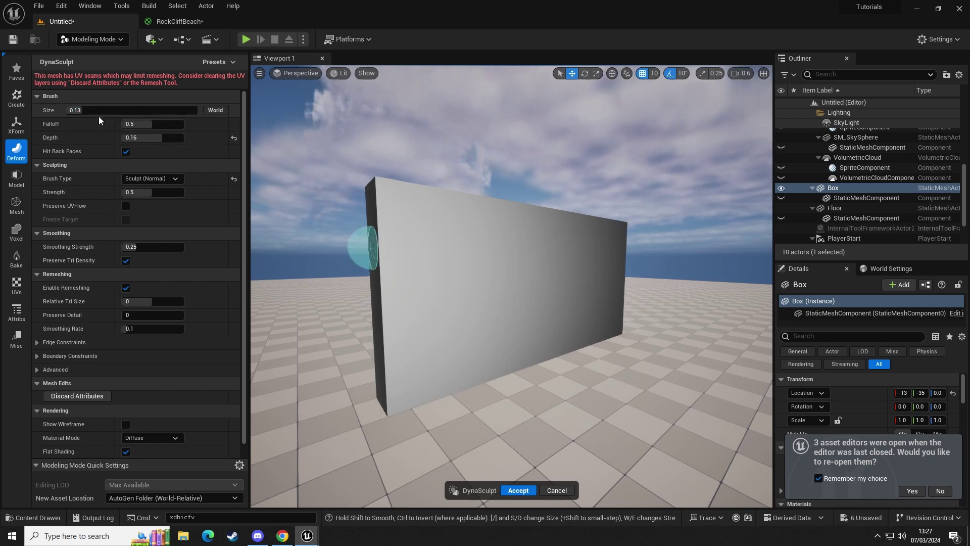
left_click_drag(97, 111, 106, 111)
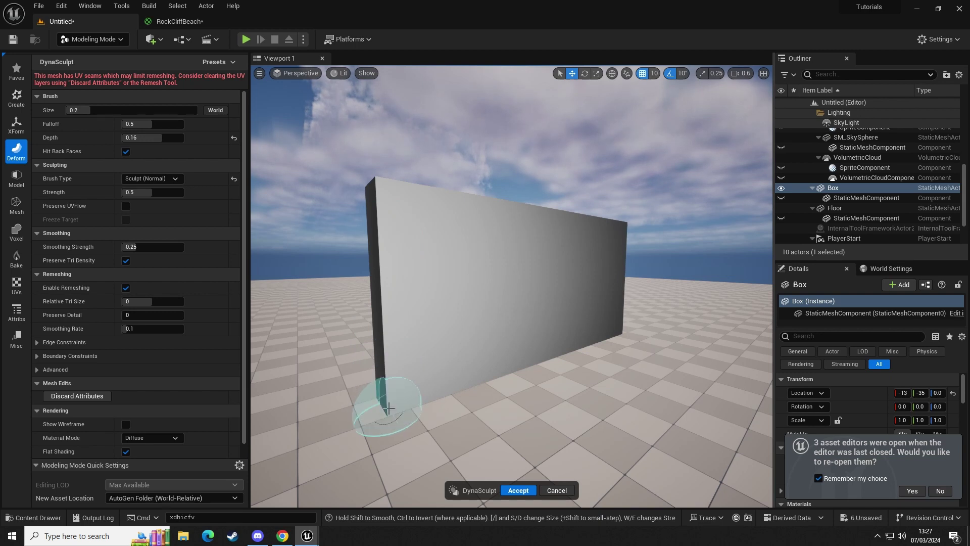
- Sculpt broad, uneven rock bulges across the wall's front face and along its lower and side edges
mouse_move(389, 407)
left_mouse_down()
mouse_move(405, 390)
mouse_move(538, 369)
mouse_move(511, 357)
mouse_move(613, 329)
mouse_move(470, 353)
mouse_move(396, 353)
mouse_move(376, 302)
mouse_move(368, 199)
mouse_move(389, 184)
mouse_move(440, 207)
mouse_move(390, 277)
mouse_move(444, 282)
mouse_move(499, 310)
mouse_move(567, 317)
mouse_move(513, 320)
mouse_move(472, 249)
mouse_move(598, 321)
mouse_move(478, 278)
mouse_move(513, 268)
mouse_move(462, 218)
left_mouse_up()
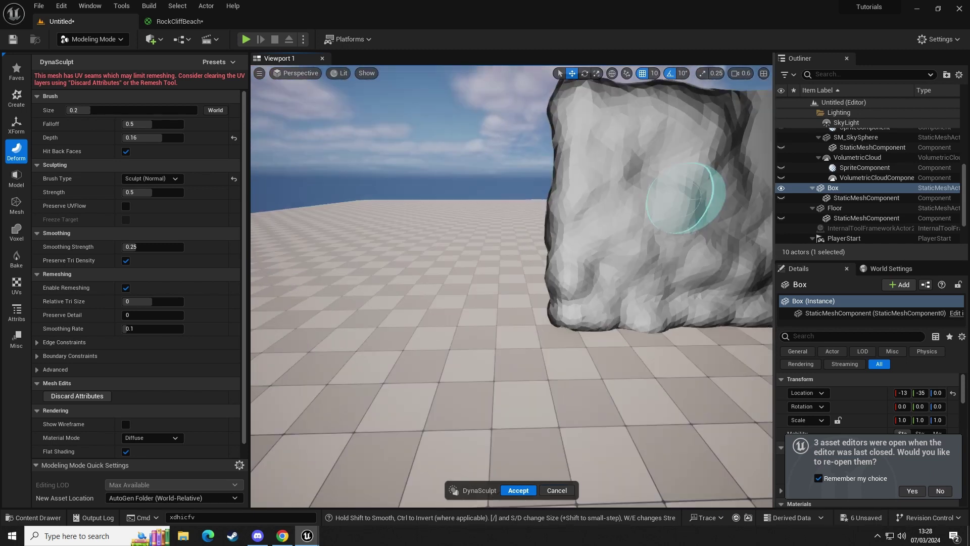
mouse_move(463, 218)
right_mouse_down()
mouse_move(470, 243)
mouse_move(500, 227)
mouse_move(506, 235)
right_mouse_up()
mouse_move(478, 212)
left_mouse_down()
mouse_move(437, 199)
mouse_move(581, 200)
mouse_move(516, 215)
left_mouse_up()
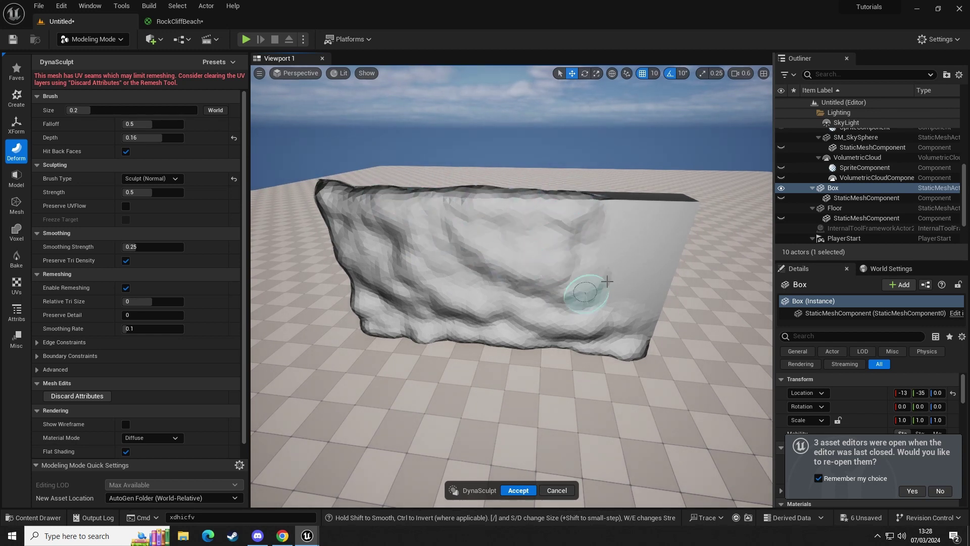
left_click_drag(606, 281, 613, 314)
- Sculpt the wall's flat far end and its top edge into rounded, irregular rock forms
right_click_drag(613, 314, 455, 313)
key("d")
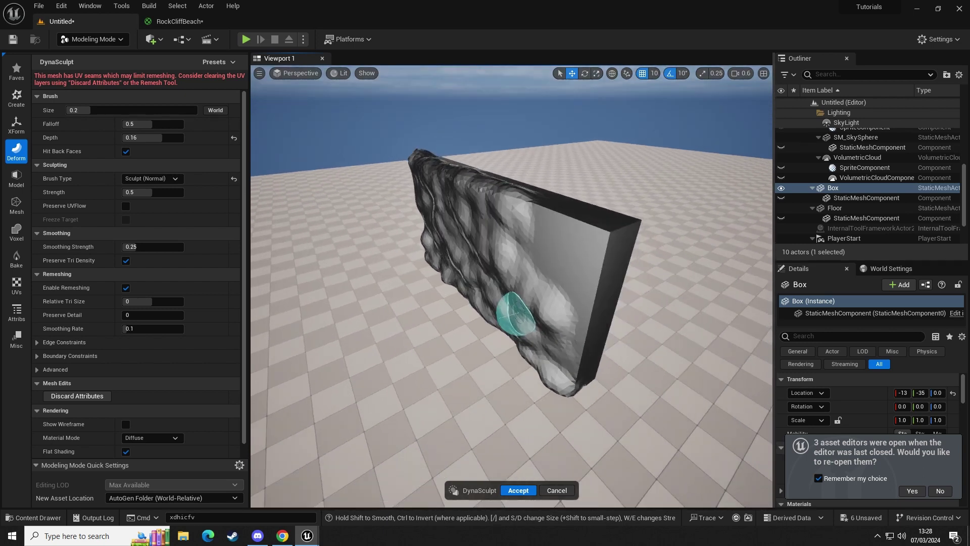
mouse_move(515, 314)
left_mouse_down("alt")
mouse_move(553, 346)
mouse_move(567, 282)
mouse_move(559, 234)
mouse_move(556, 286)
left_mouse_up("alt")
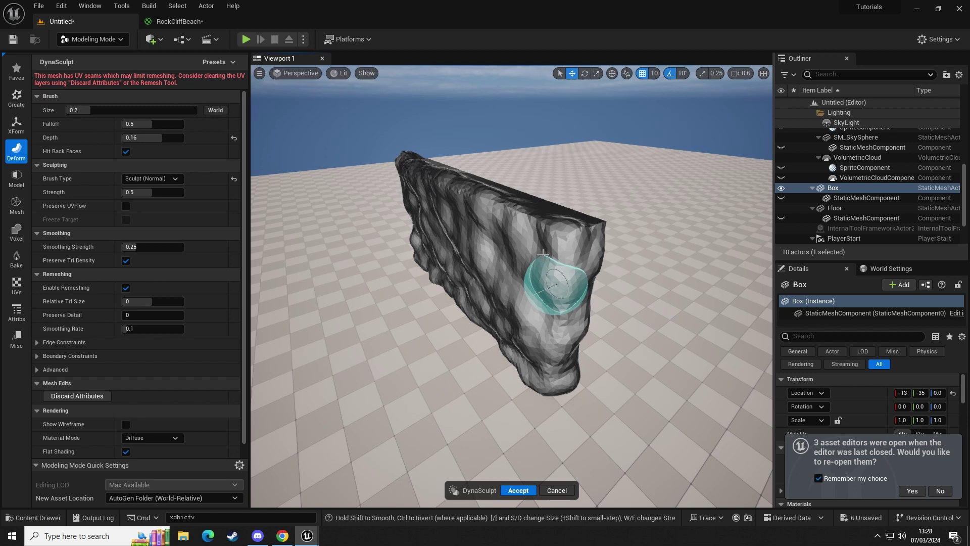
mouse_move(543, 253)
left_mouse_down()
mouse_move(508, 195)
mouse_move(574, 233)
mouse_move(465, 162)
mouse_move(473, 181)
left_mouse_up()
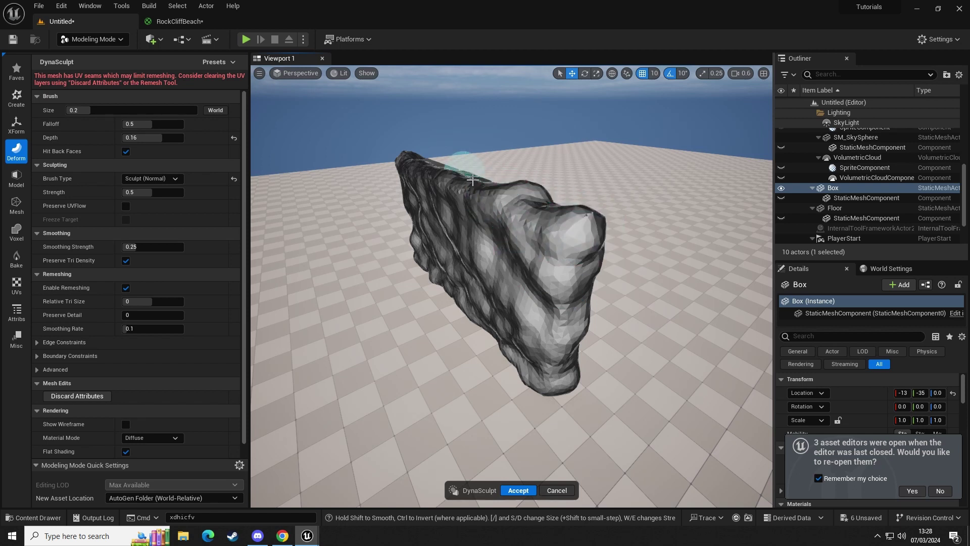
- Sculpt the narrow face at the wall's opposite end with uneven bulges
key("a")
right_click_drag(426, 236, 566, 202)
scroll(427, 236, "up", 2)
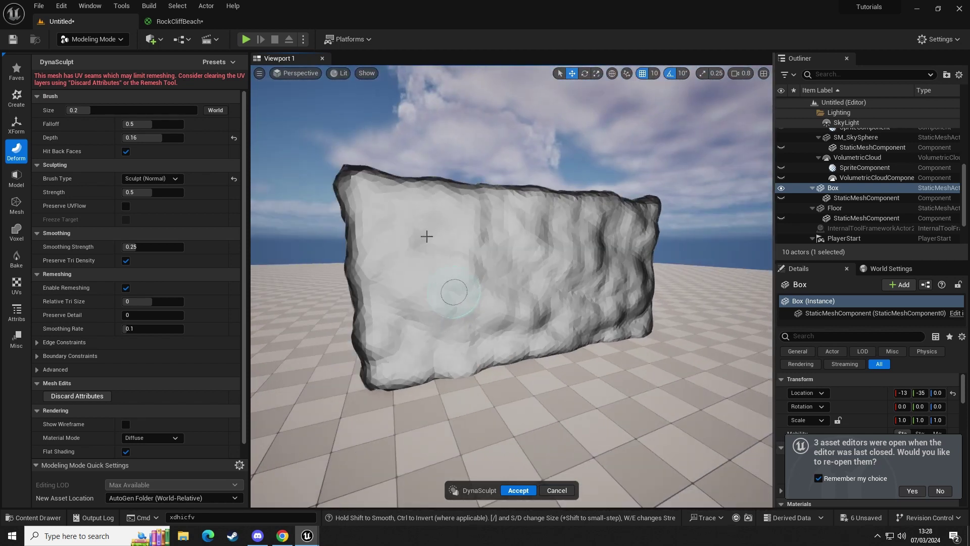
key("a")
right_click_drag(506, 272, 638, 284)
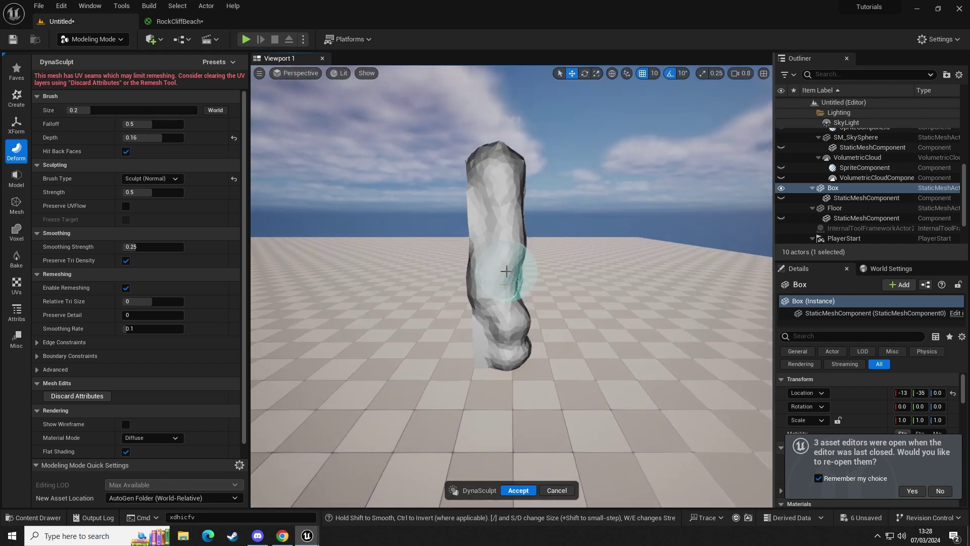
mouse_move(459, 234)
left_mouse_down()
mouse_move(462, 191)
mouse_move(469, 358)
mouse_move(500, 361)
left_mouse_up()
- Reduce the brush size to 0.09, add finer ridges across the wall's front face, and accept the sculpt
key("d")
right_click_drag(567, 362, 441, 351)
key("s")
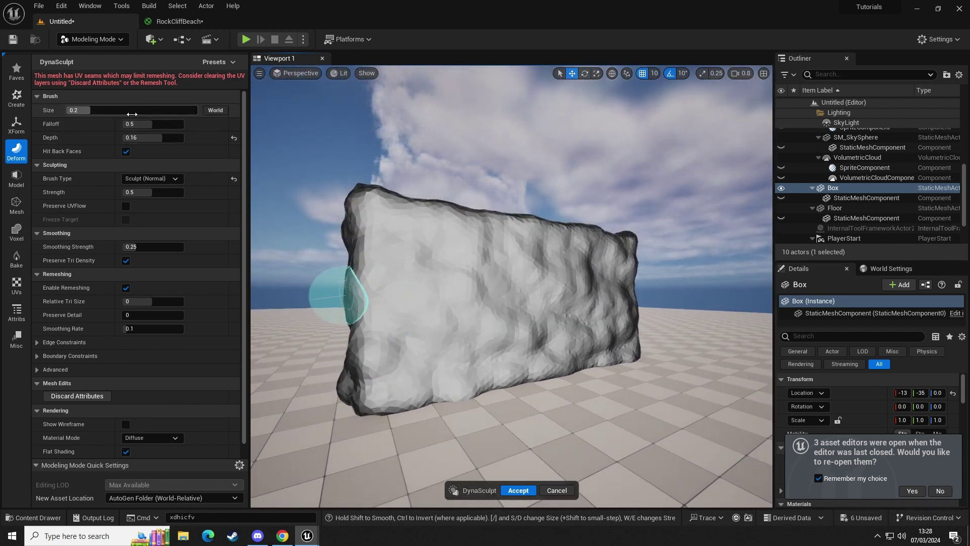
left_click_drag(115, 112, 96, 112)
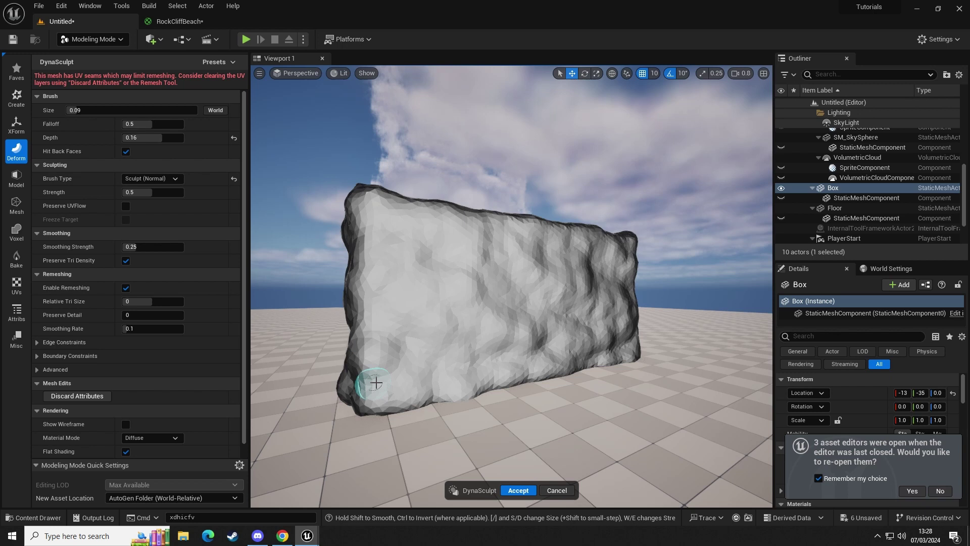
mouse_move(403, 372)
left_mouse_down()
mouse_move(394, 372)
mouse_move(452, 371)
left_mouse_up()
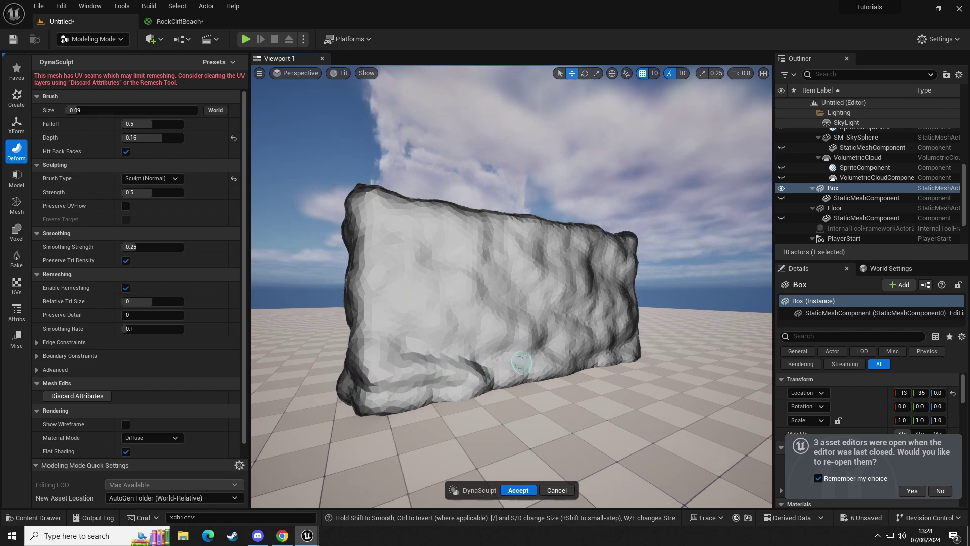
right_click_drag(521, 362, 531, 364)
key("d")
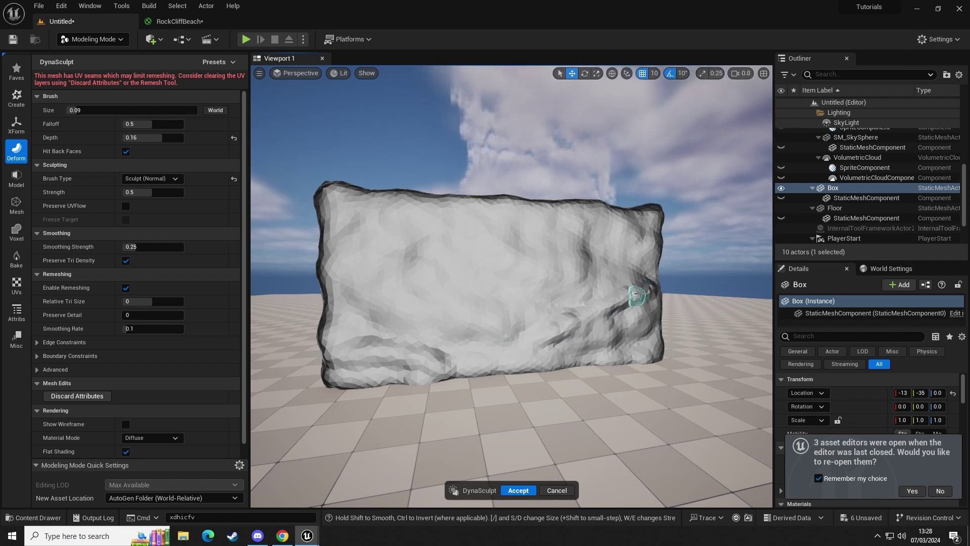
left_click_drag(618, 298, 579, 322)
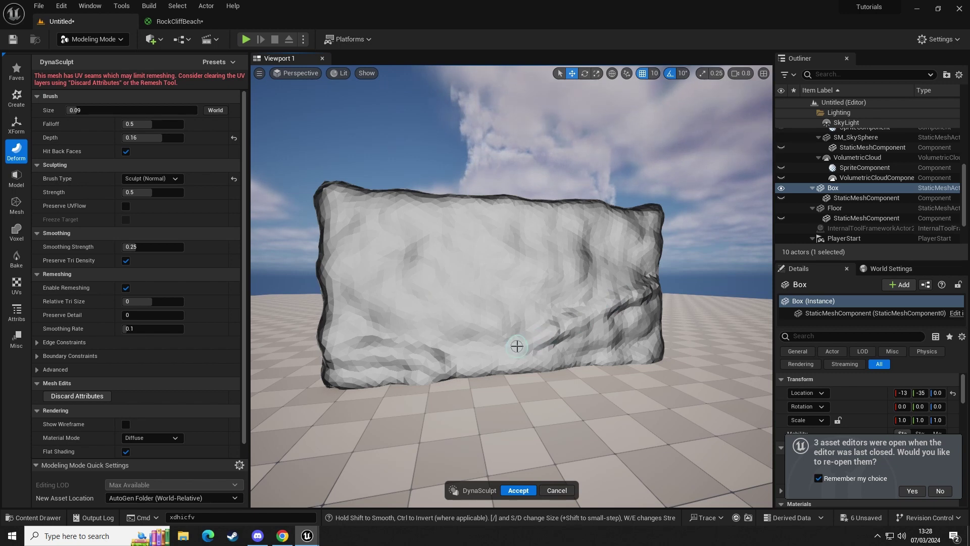
mouse_move(462, 278)
left_mouse_down("alt")
mouse_move(492, 262)
mouse_move(385, 206)
mouse_move(473, 239)
left_mouse_up("alt")
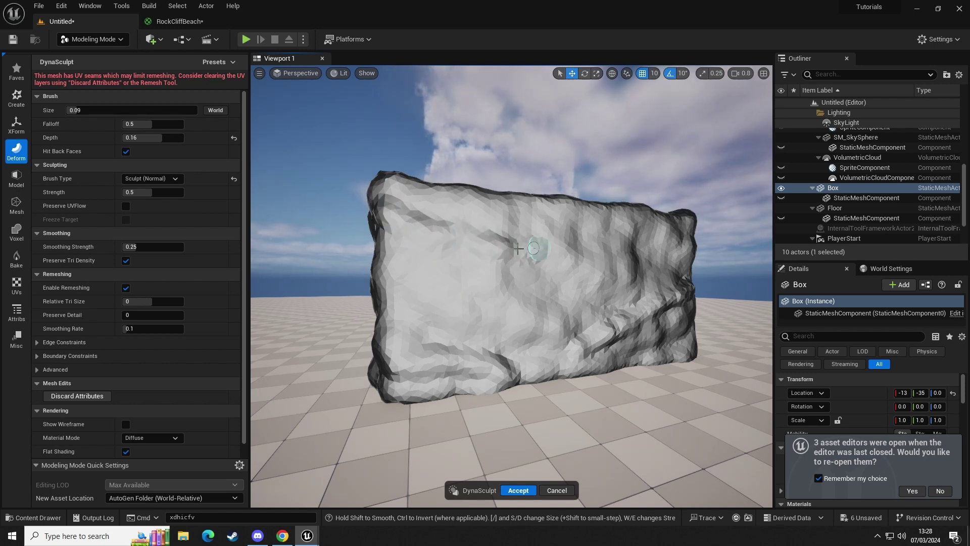
mouse_move(528, 250)
left_mouse_down("alt")
mouse_move(488, 280)
mouse_move(520, 454)
left_mouse_up("alt")
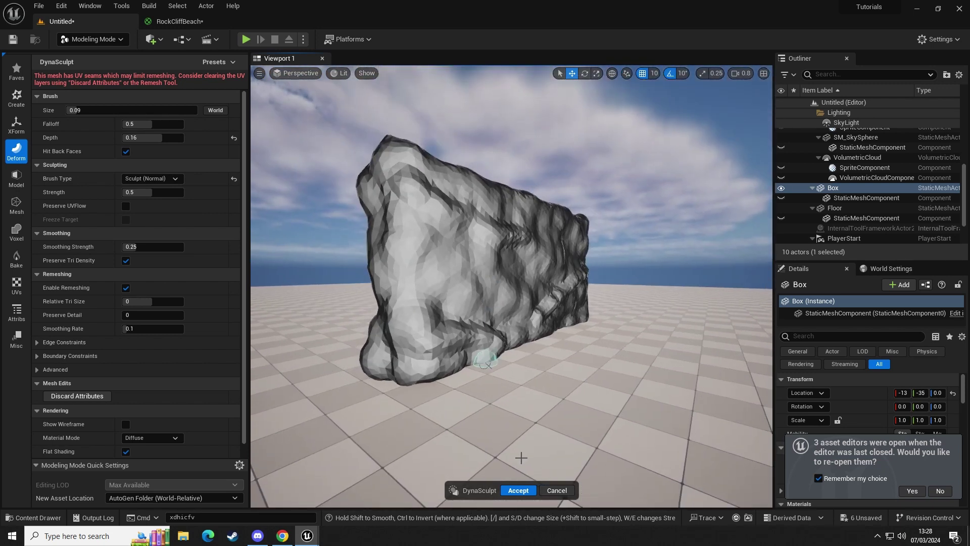
left_click(519, 490)
- Create a plain comparison box, 1000 wide, 100 deep and 500 high with 30 subdivisions per direction, beside the sculpted wall
right_click_drag(519, 303, 432, 291)
key("d")
key("w")
key("s")
left_click_drag(486, 475, 189, 166, "alt")
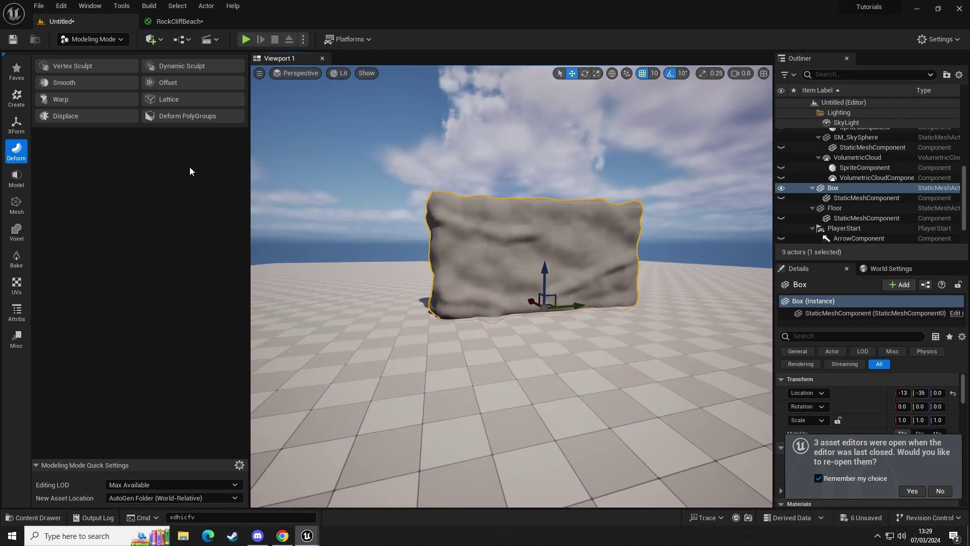
left_click(17, 97)
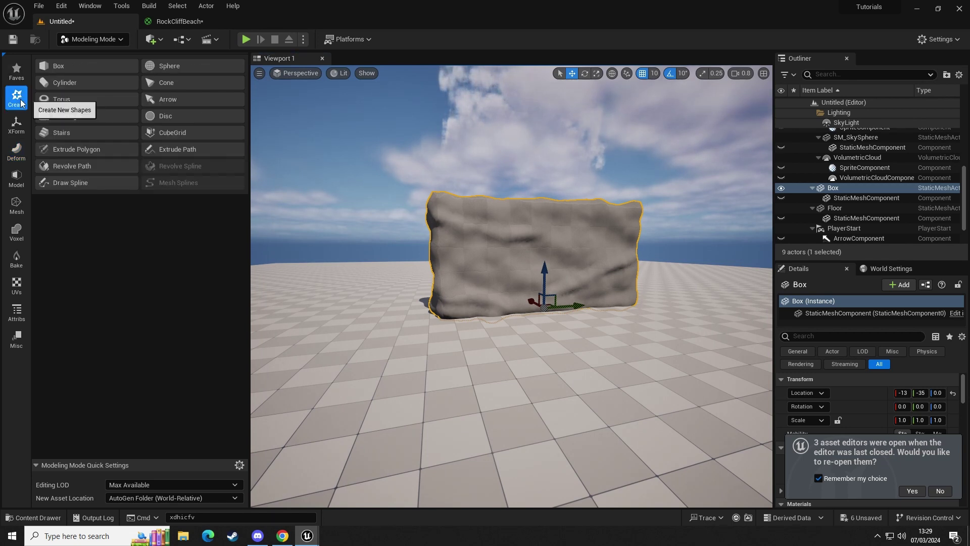
left_click(65, 68)
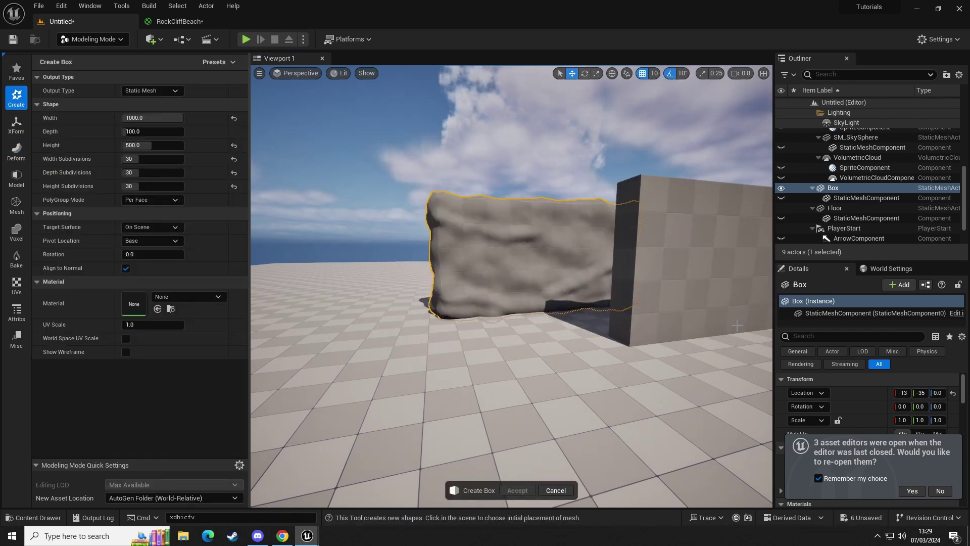
left_click(712, 298)
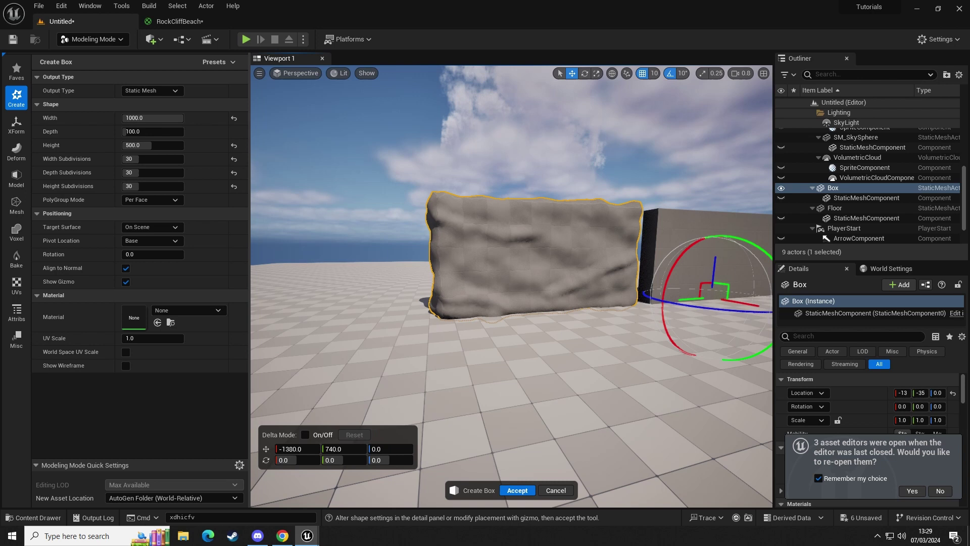
right_click_drag(543, 429, 576, 425)
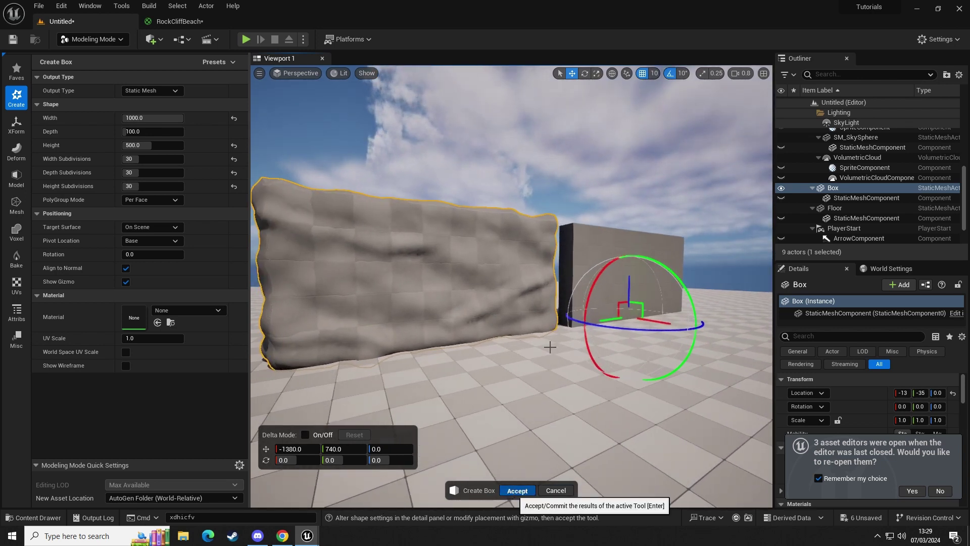
right_click_drag(494, 282, 523, 263)
key("ctrl+z")
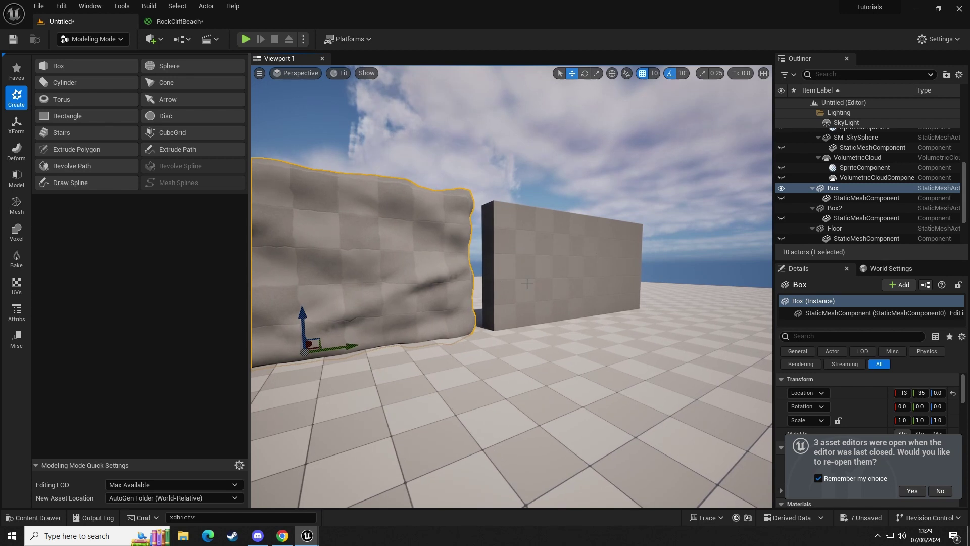
- Apply the RockCliffBeach material from the Beach_Cliff_xdhicfv folder to the plain comparison box
key("f")
key("ctrl+space")
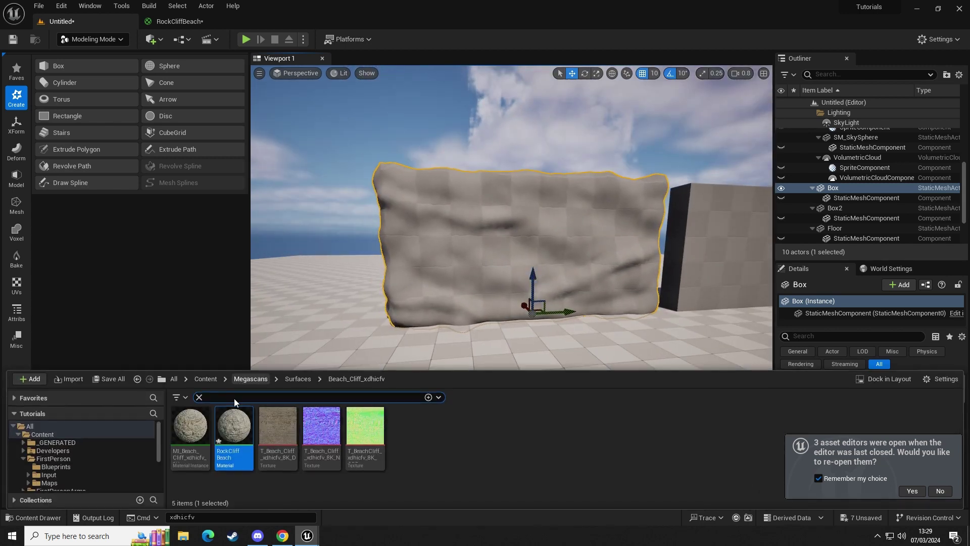
right_click_drag(426, 317, 515, 314)
key("ctrl+space")
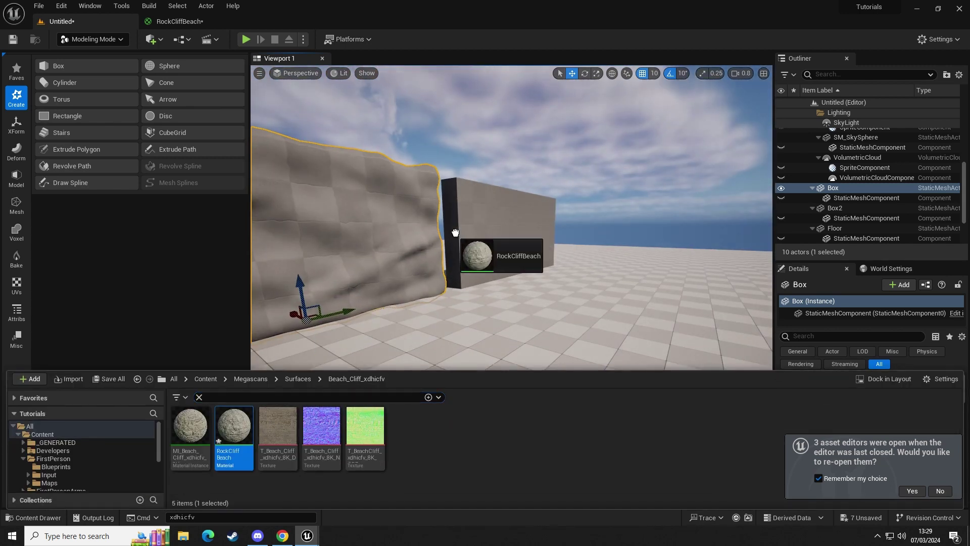
left_click_drag(455, 232, 497, 230)
right_click_drag(498, 230, 551, 223)
key("w")
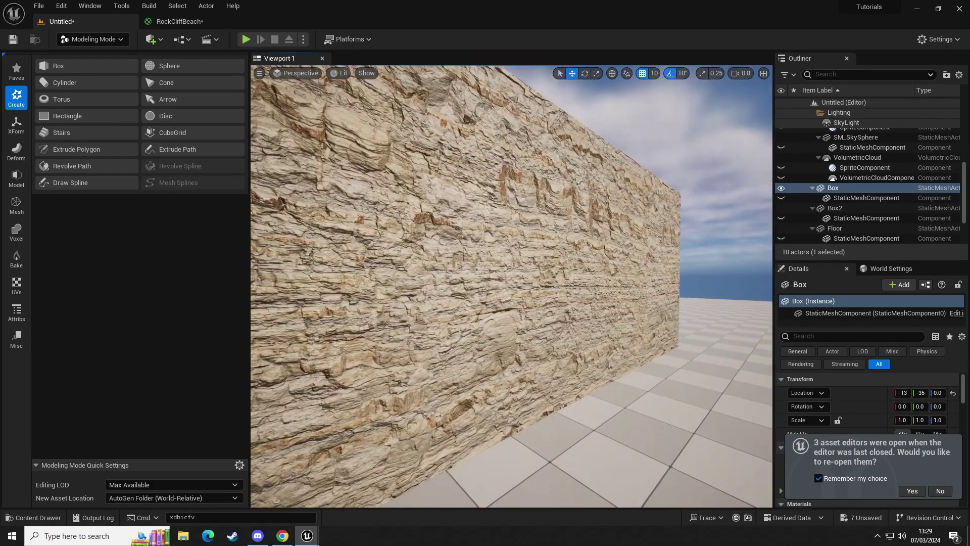
- Select the plain textured box and move it along Y to 770, clear of the sculpted wall
right_click_drag(457, 237, 492, 287)
left_click(492, 287)
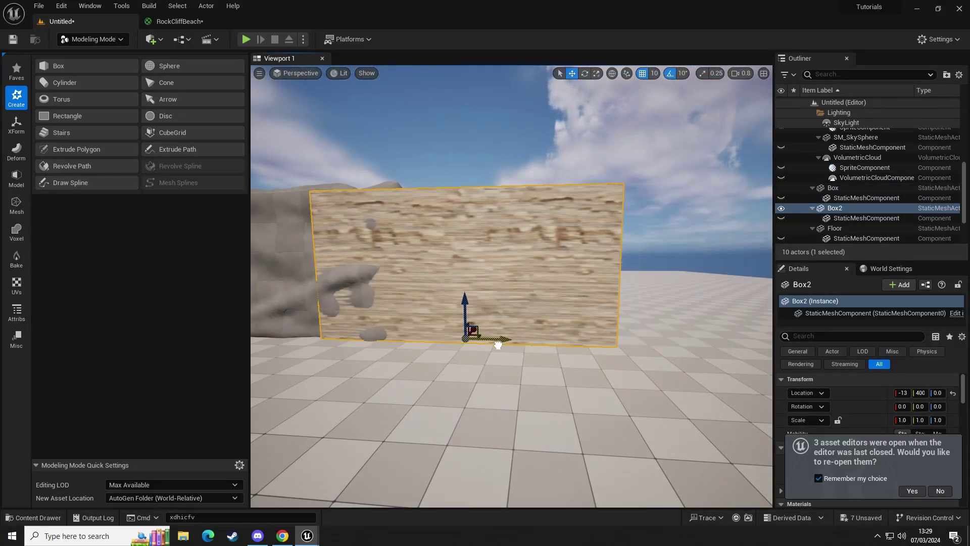
left_click_drag(613, 346, 608, 346)
- Apply the RockCliffBeach material to the sculpted wall and inspect the rock surface up close and from a distance
key("a")
right_click_drag(607, 346, 652, 346)
key("ctrl+space")
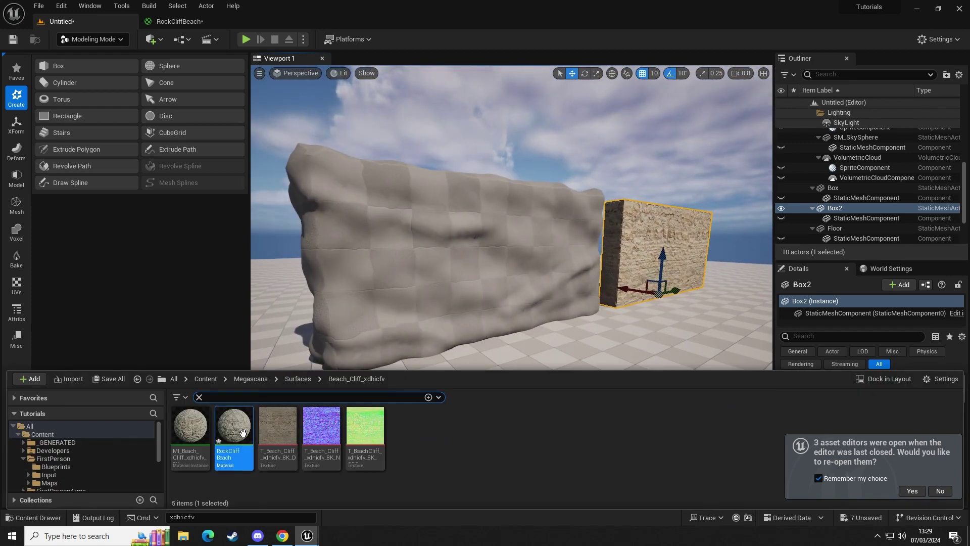
left_click_drag(243, 433, 429, 243)
right_click_drag(429, 243, 569, 246)
right_click_drag(424, 246, 523, 296)
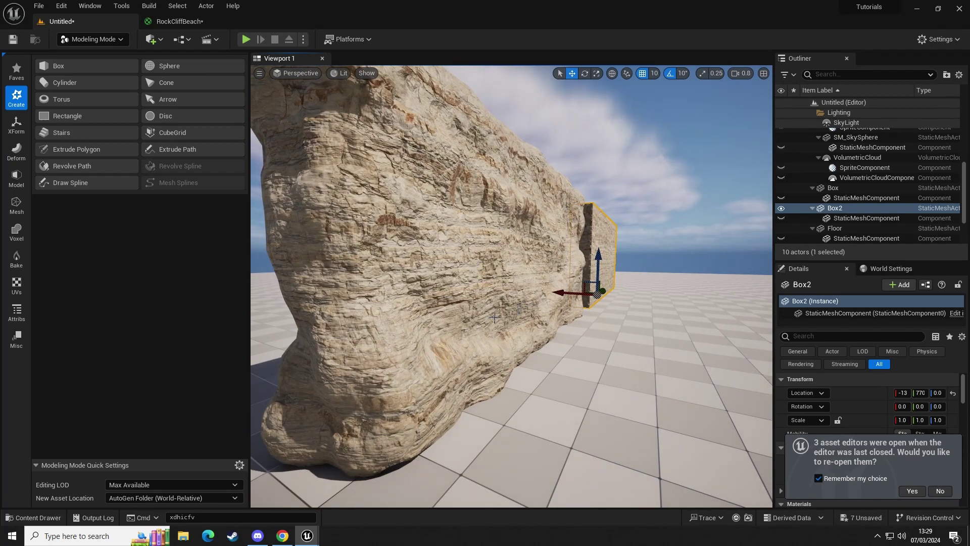
right_click_drag(495, 317, 485, 314)
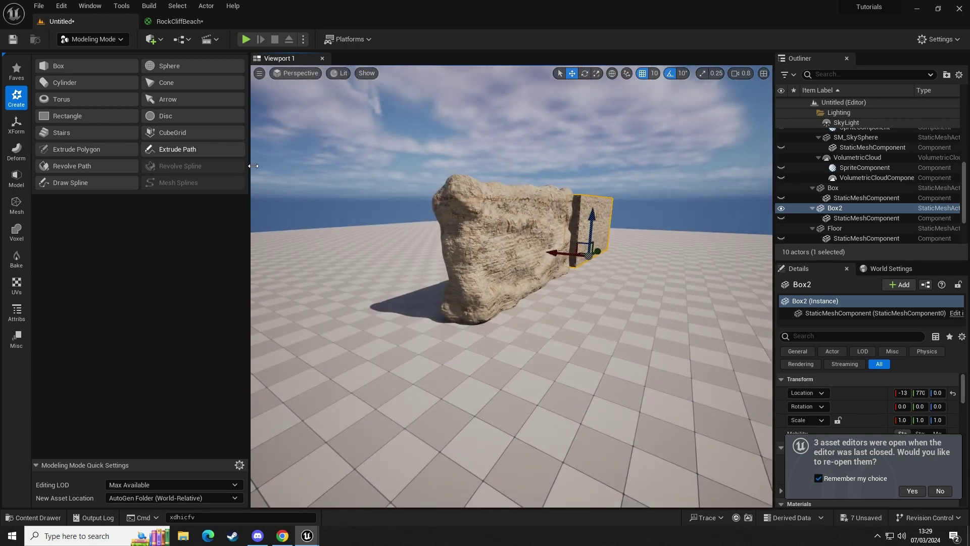
right_click_drag(384, 233, 388, 230)
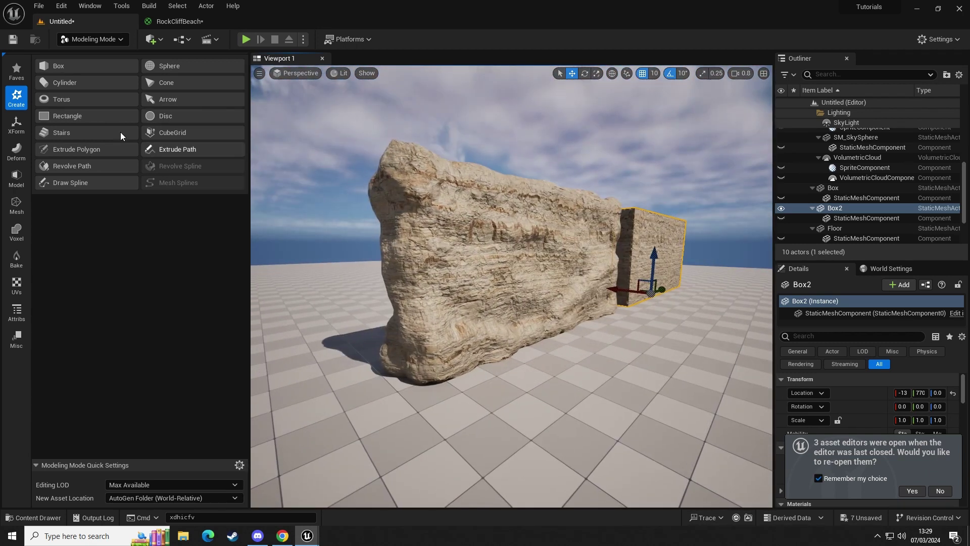
- Show the deform tools, select the sculpted wall, and reassign the RockCliffBeach material to it
left_click(16, 150)
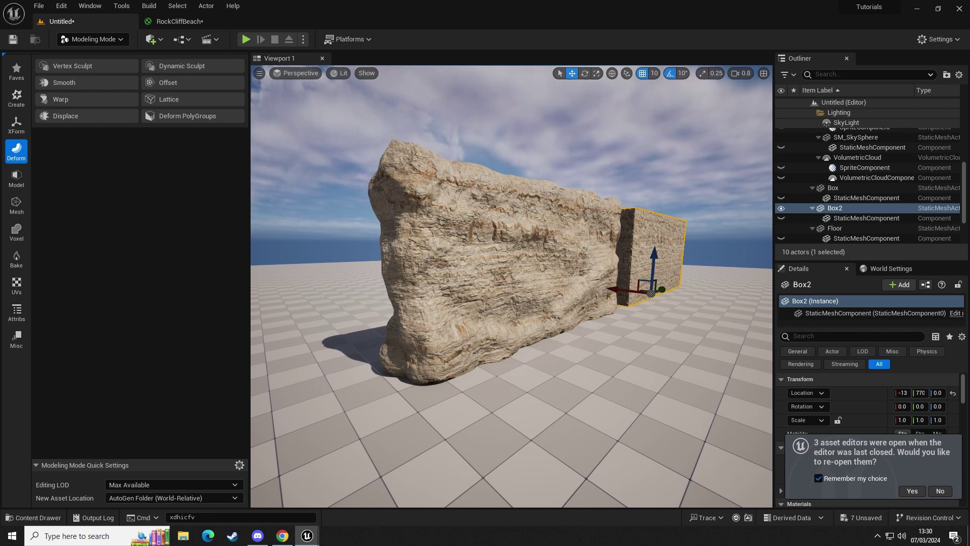
left_click(524, 274)
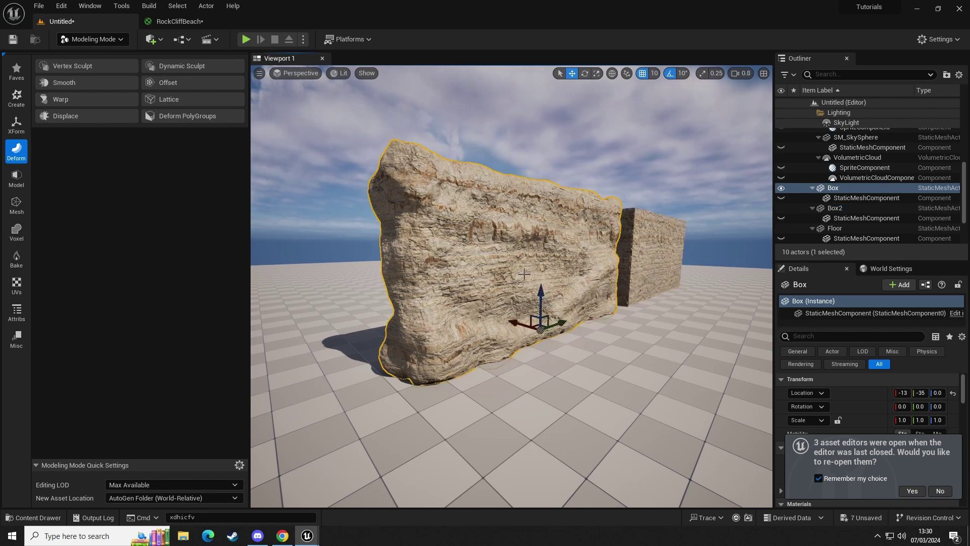
left_click(175, 23)
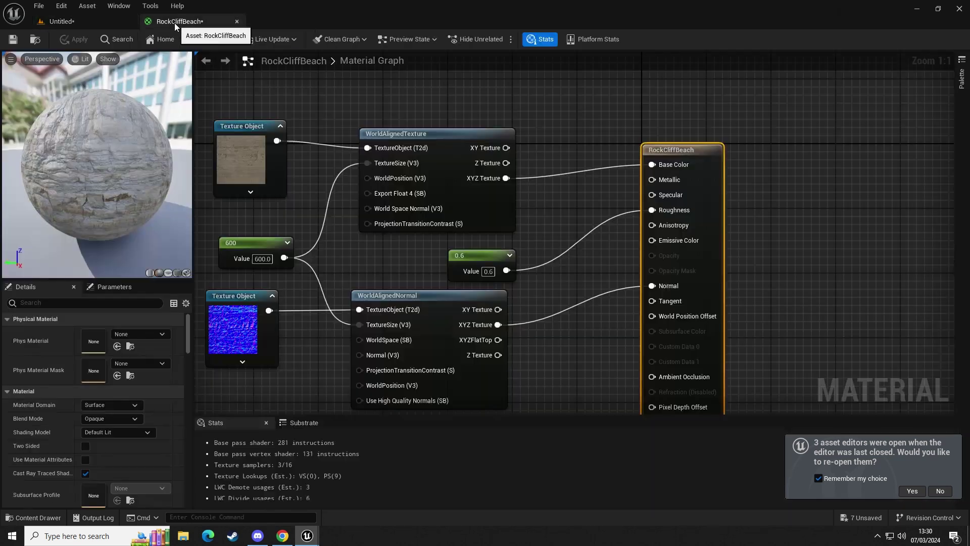
left_click(78, 25)
key("ctrl+space")
left_click_drag(236, 441, 483, 278)
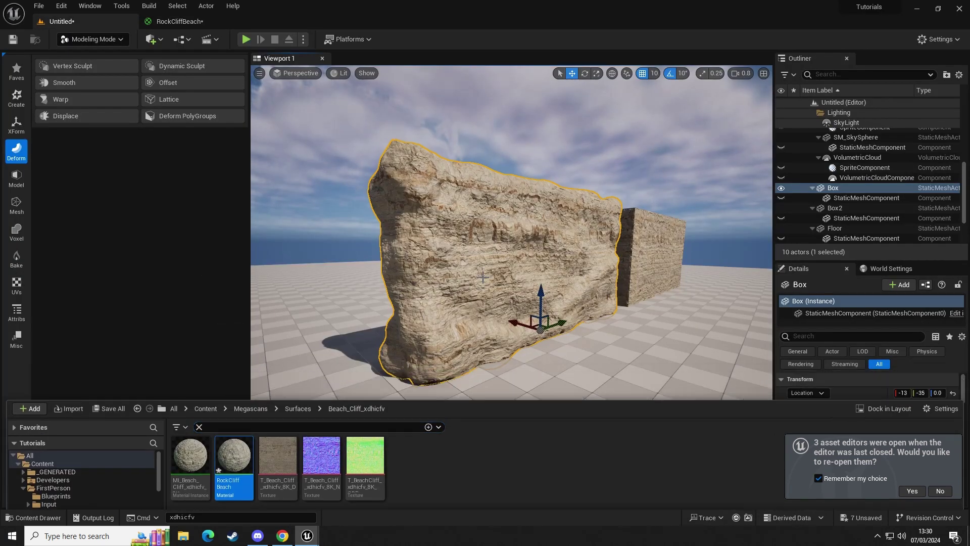
- Set the shared TextureSize constant in the RockCliffBeach material to 750 and apply the change
key("ctrl+space")
double_click(234, 426)
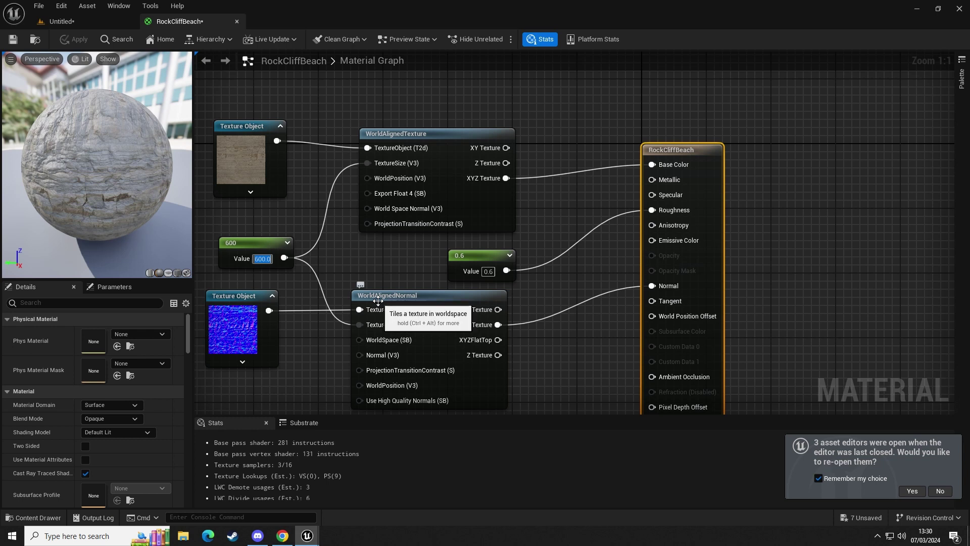
type("750")
key("Return")
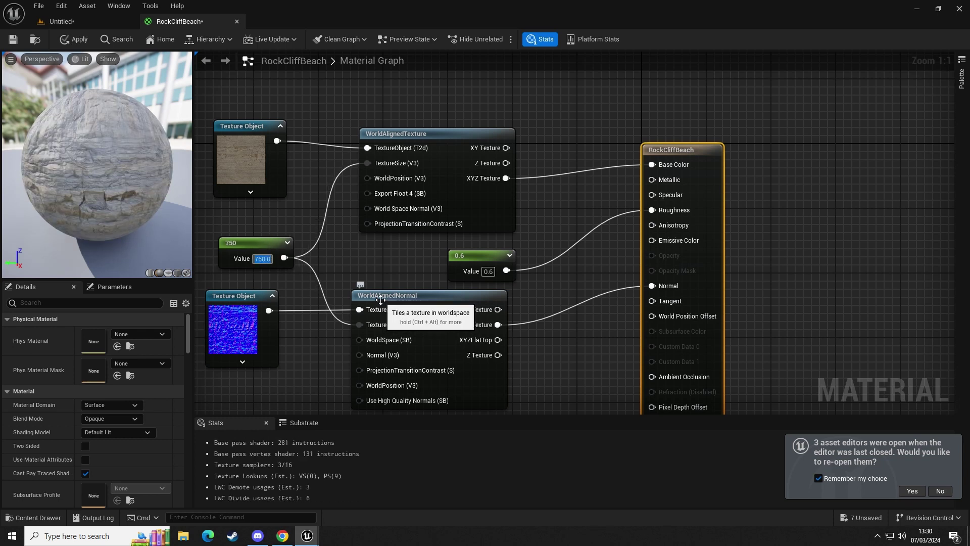
left_click(76, 41)
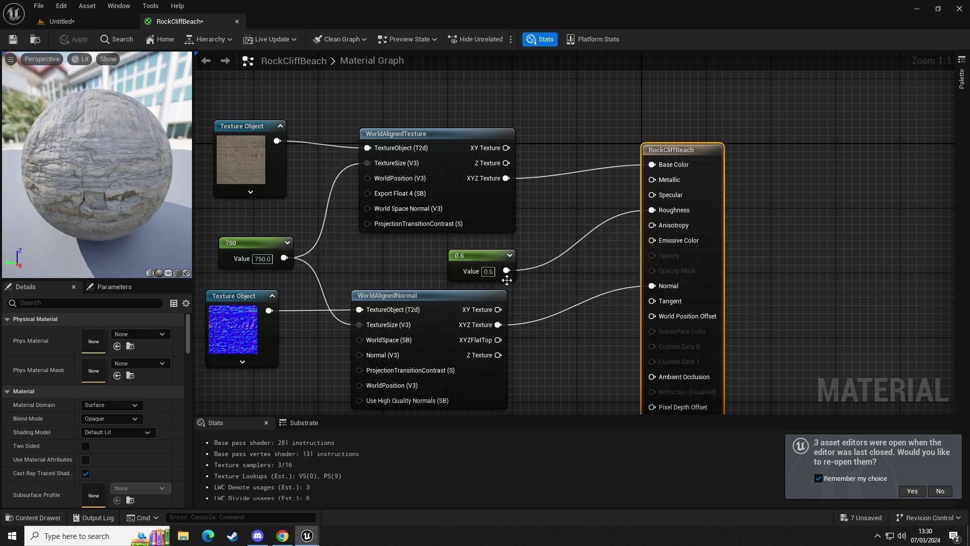
- Set the roughness constant in the RockCliffBeach material to 1 and apply the change
type("1")
key("Return")
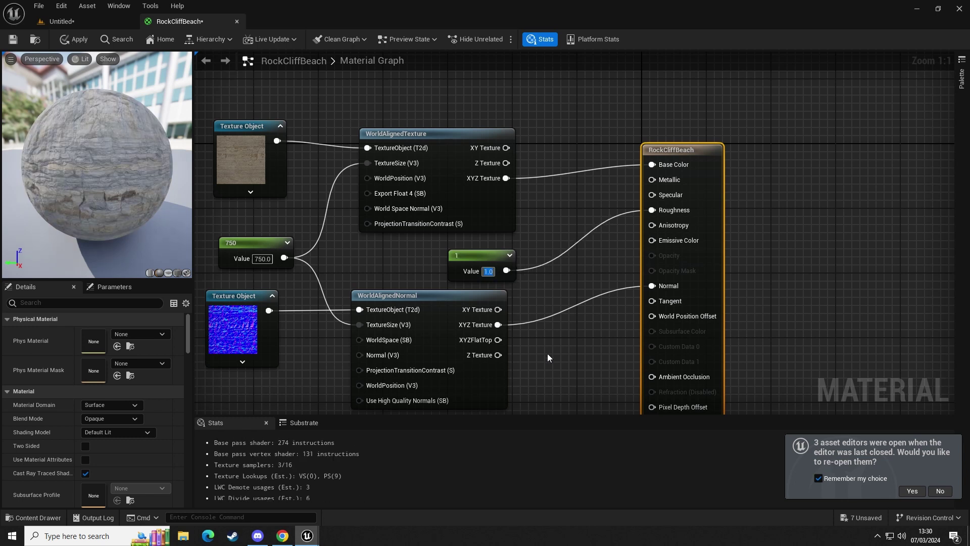
left_click(64, 42)
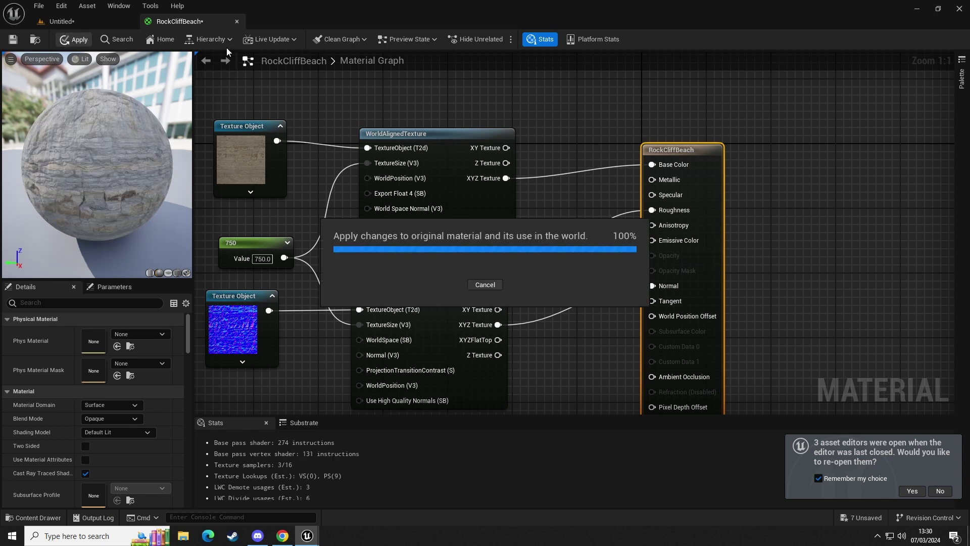
- Return to the level and examine the rock surface on the sculpted and plain walls from several angles
left_click(75, 22)
key("w")
mouse_move(595, 325)
right_mouse_down()
mouse_move(561, 321)
mouse_move(614, 322)
right_mouse_up()
key("d")
key("s")
key("w")
right_click_drag(566, 485, 555, 249)
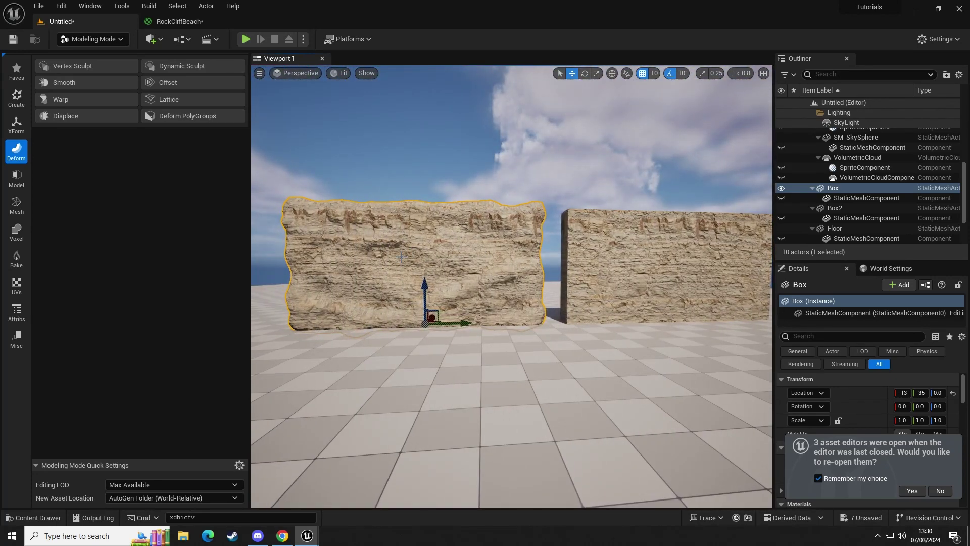
mouse_move(374, 253)
right_mouse_down()
mouse_move(386, 253)
mouse_move(369, 248)
right_mouse_up()
key("d")
key("w")
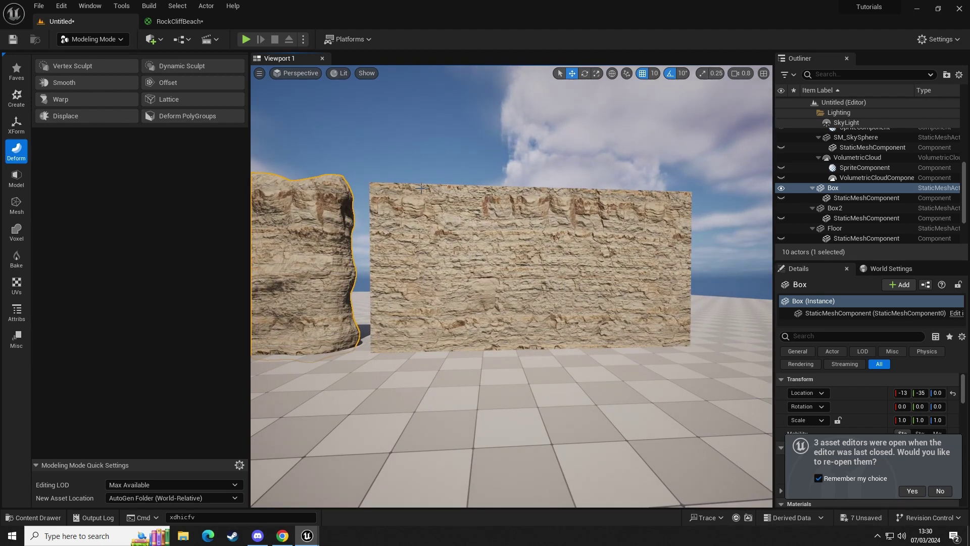
key("a")
right_click_drag(409, 313, 454, 326)
key("s")
key("d")
key("a")
right_click_drag(510, 251, 430, 246)
key("w")
key("d")
key("s")
right_click_drag(560, 284, 565, 282)
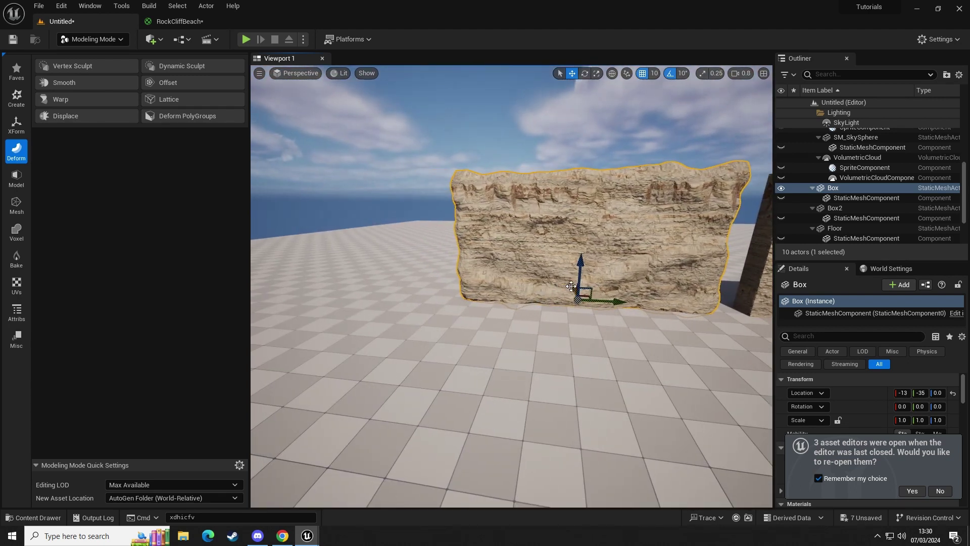
- Duplicate the sculpted wall, rotate the copy to -20 degrees about Z, and place it end to end with the original
left_click_drag(571, 286, 541, 307, "alt")
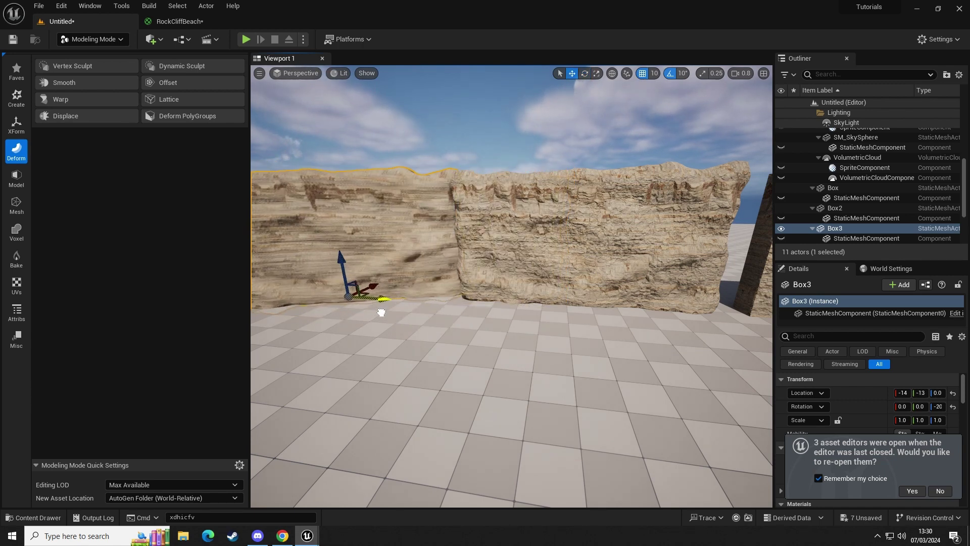
left_click_drag(405, 321, 402, 322, "alt")
mouse_move(402, 322)
right_mouse_down()
mouse_move(435, 322)
mouse_move(383, 321)
right_mouse_up()
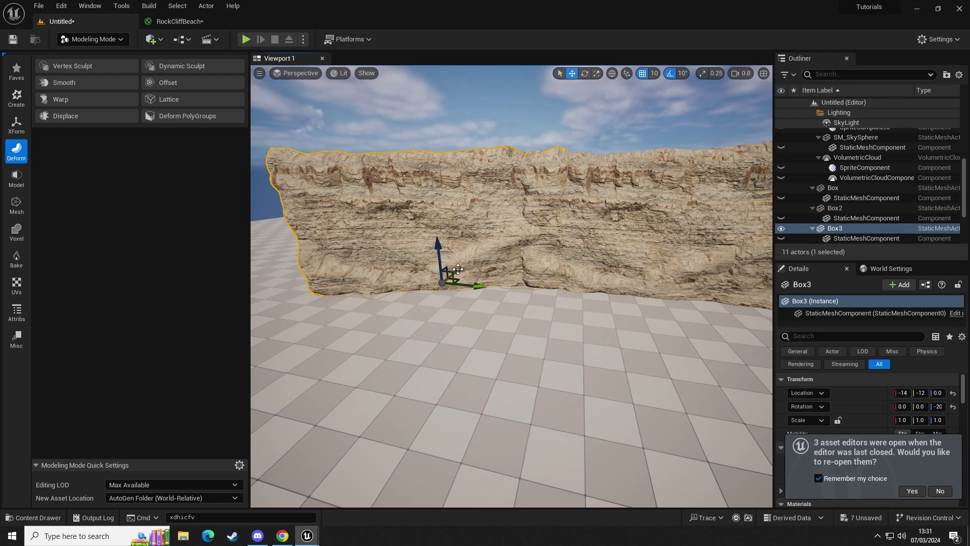
left_click_drag(462, 270, 445, 280)
right_click_drag(571, 306, 475, 305)
key("w")
left_click_drag(571, 307, 420, 291, "alt")
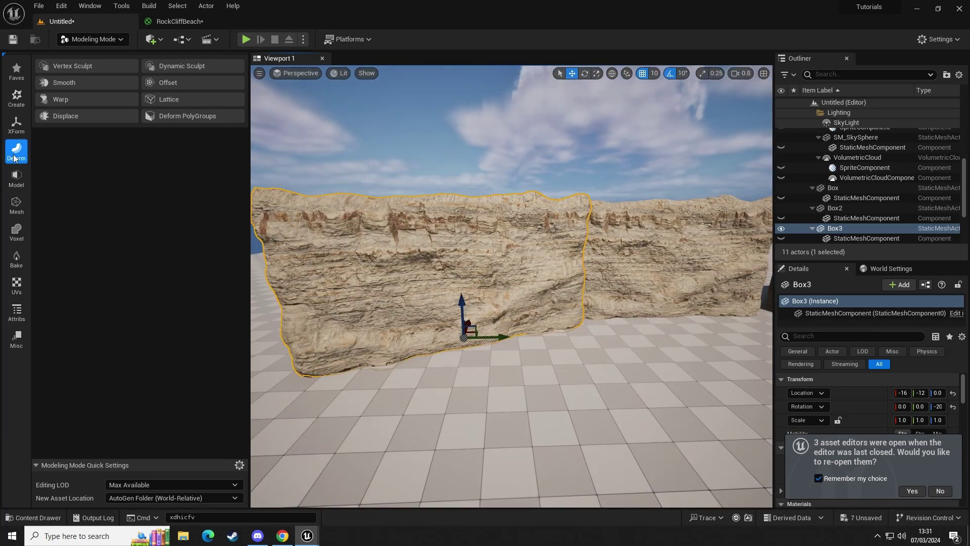
- Try a Dynamic Sculpt edit on the rotated wall copy, accept it, and undo the sculpt
left_click(175, 67)
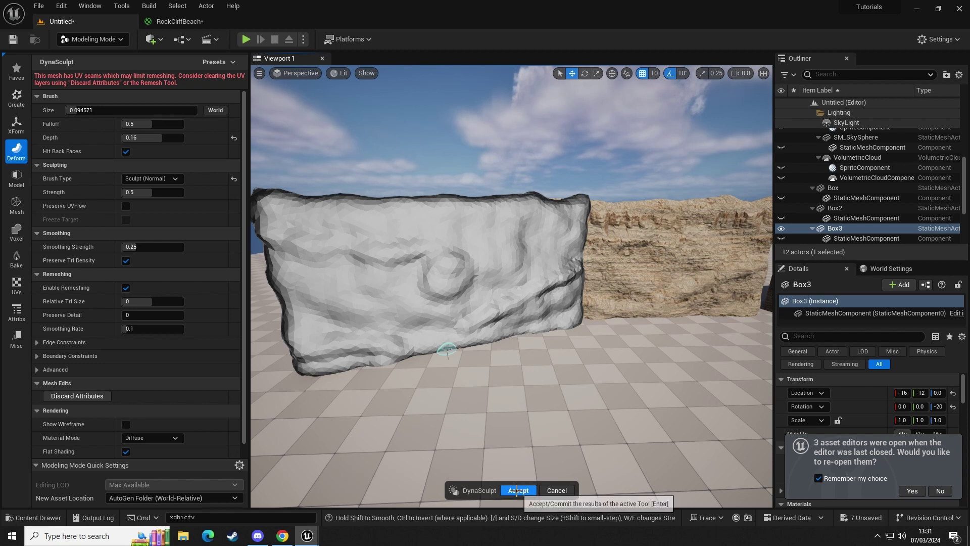
left_click(516, 490)
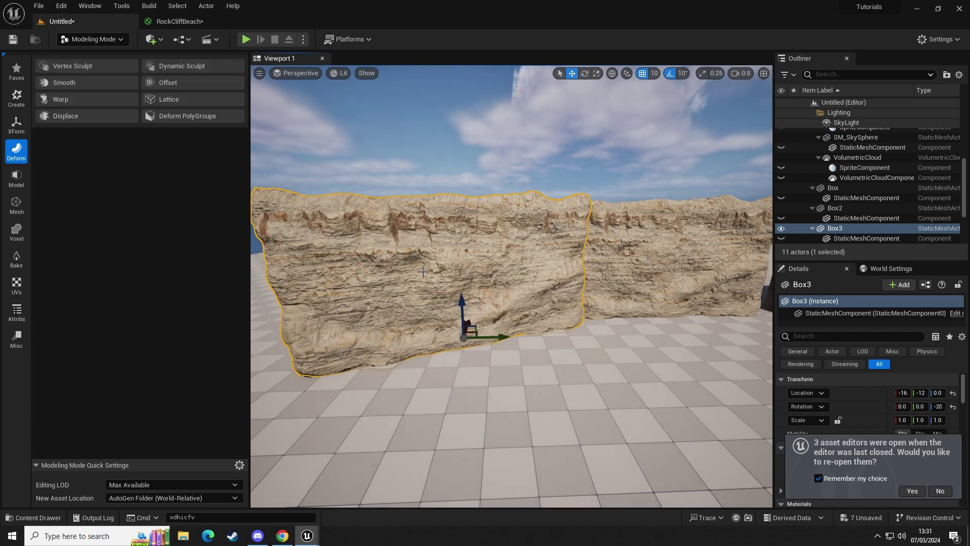
key("ctrl+z")
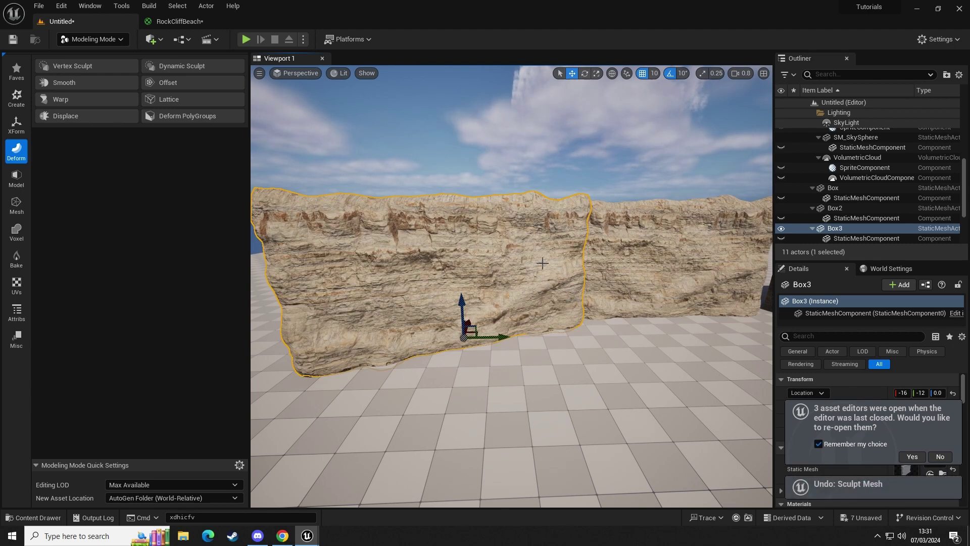
left_click(640, 239)
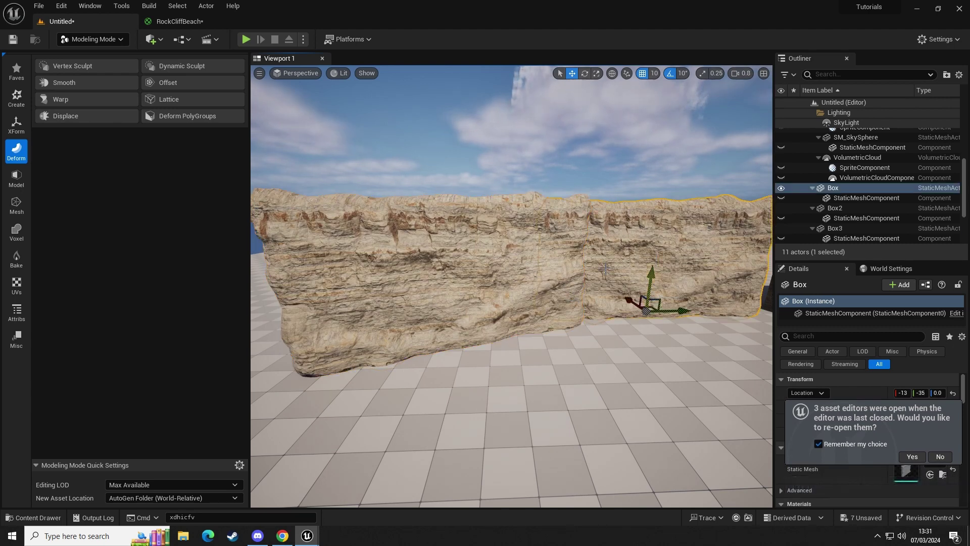
- Turn the rotated wall copy into an independent mesh with the Duplicate tool, using Delete Inputs for the input handling
left_click(415, 275)
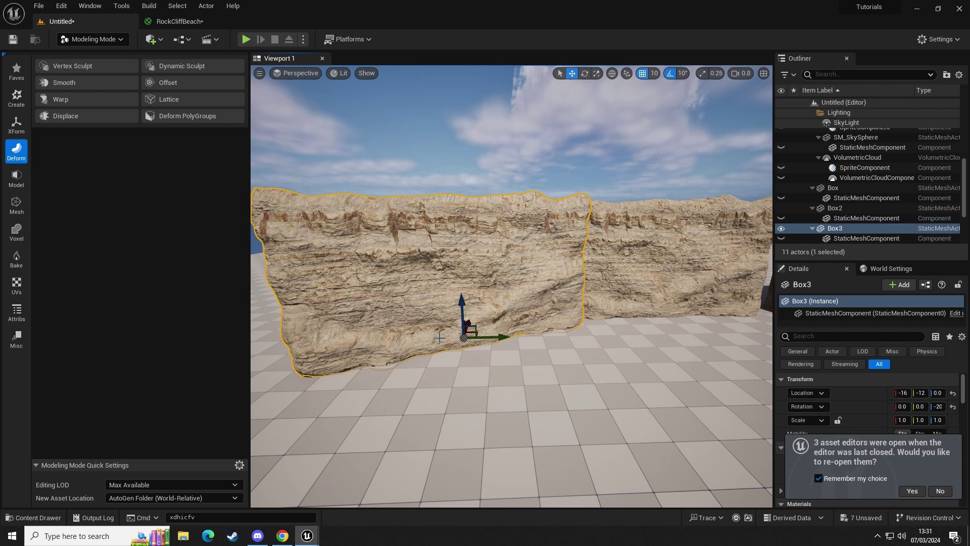
left_click(16, 124)
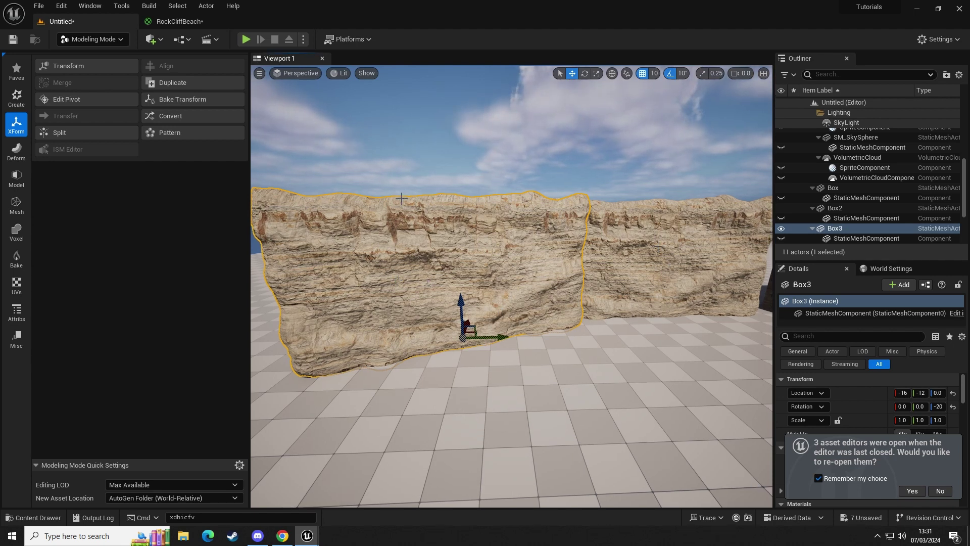
left_click(171, 82)
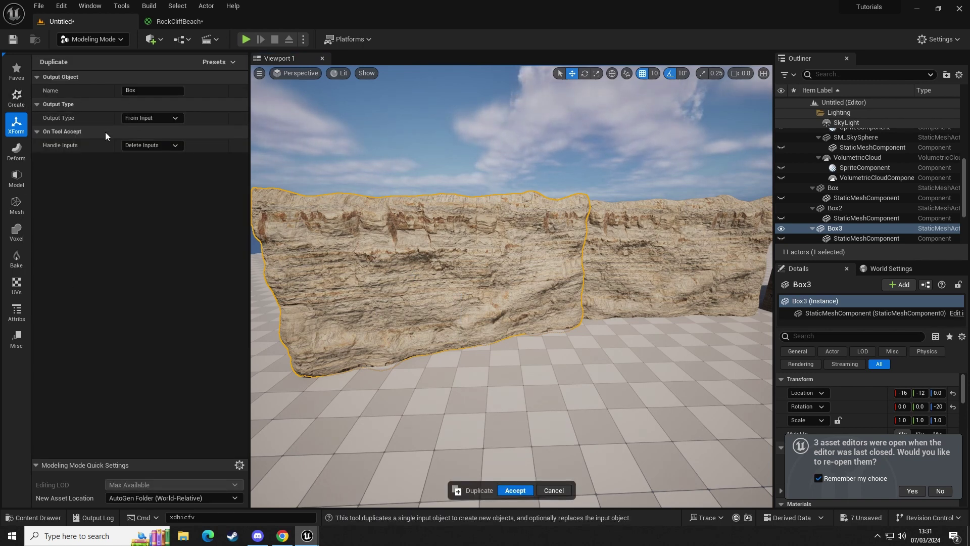
left_click(513, 491)
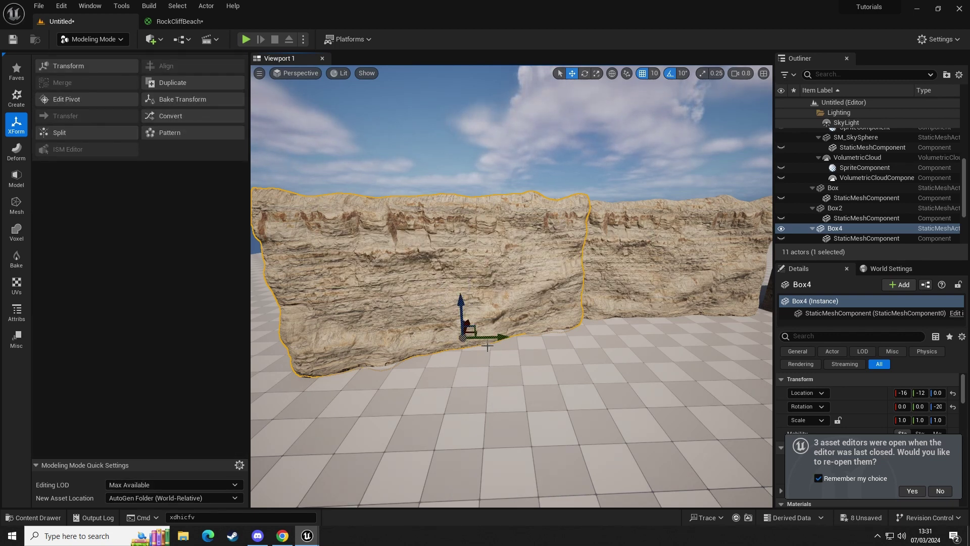
- Rotate the independent wall copy to -30 degrees about Z
key("e")
left_click_drag(474, 316, 500, 322)
left_click(672, 221)
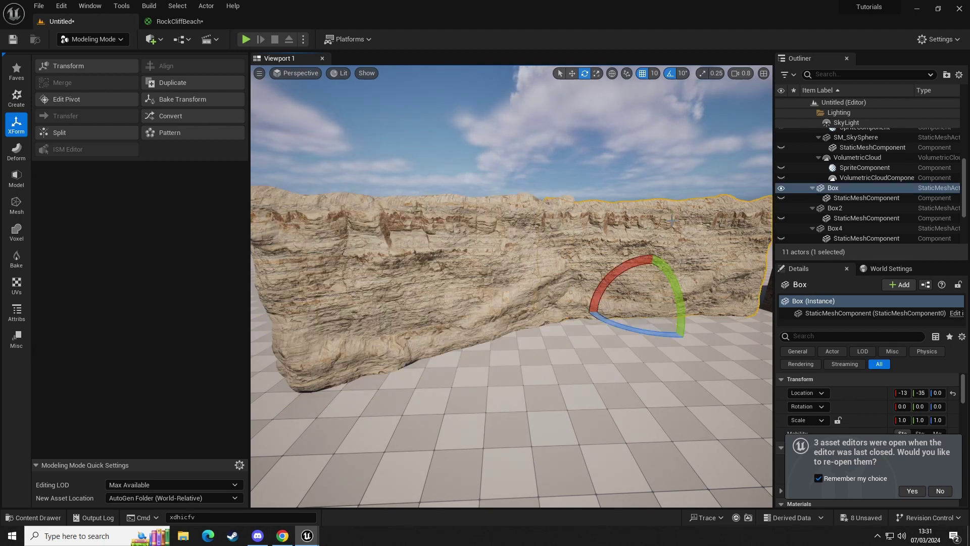
right_click_drag(526, 268, 451, 269)
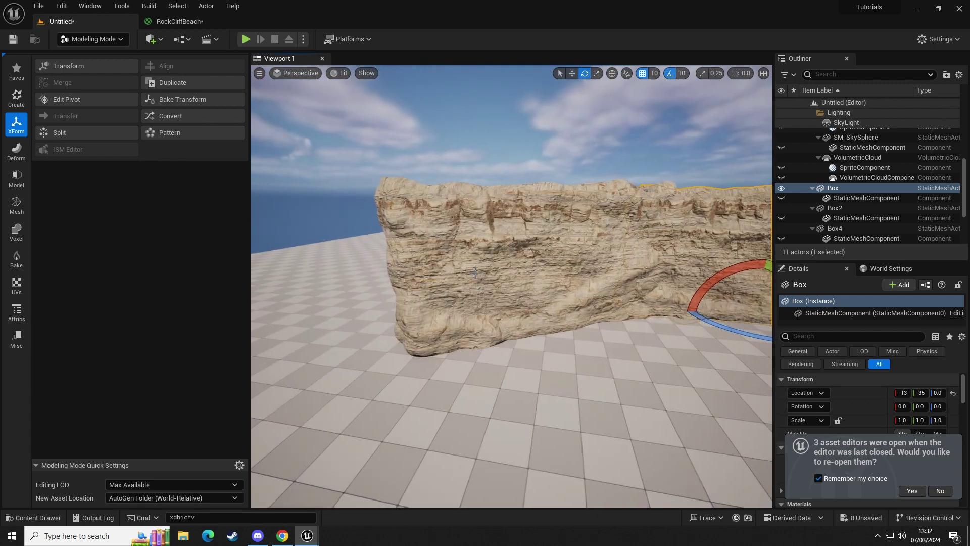
- Dynamic Sculpt the free end of the rotated wall with the Sculpt (Normal) brush at size 0.23
left_click(451, 269)
left_click(16, 150)
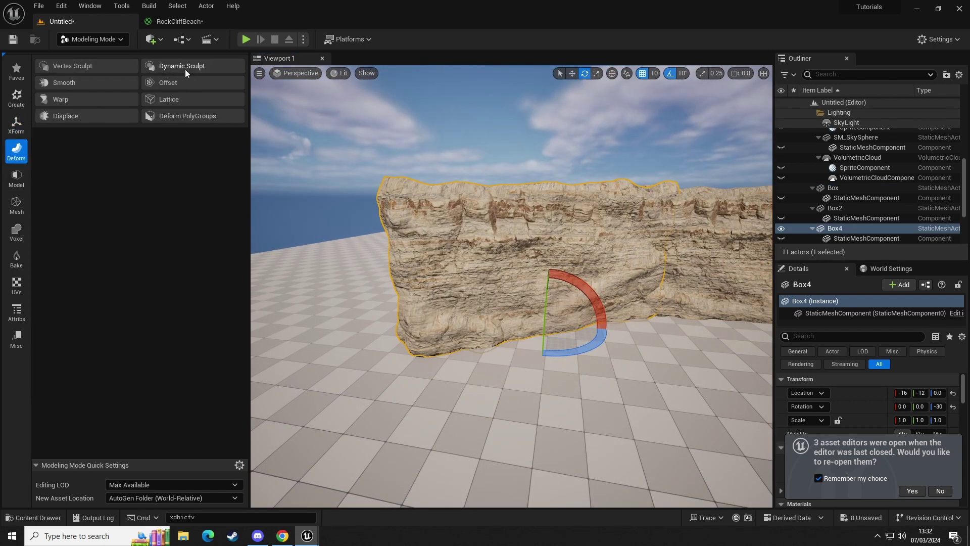
left_click(185, 66)
right_click_drag(471, 314, 526, 312)
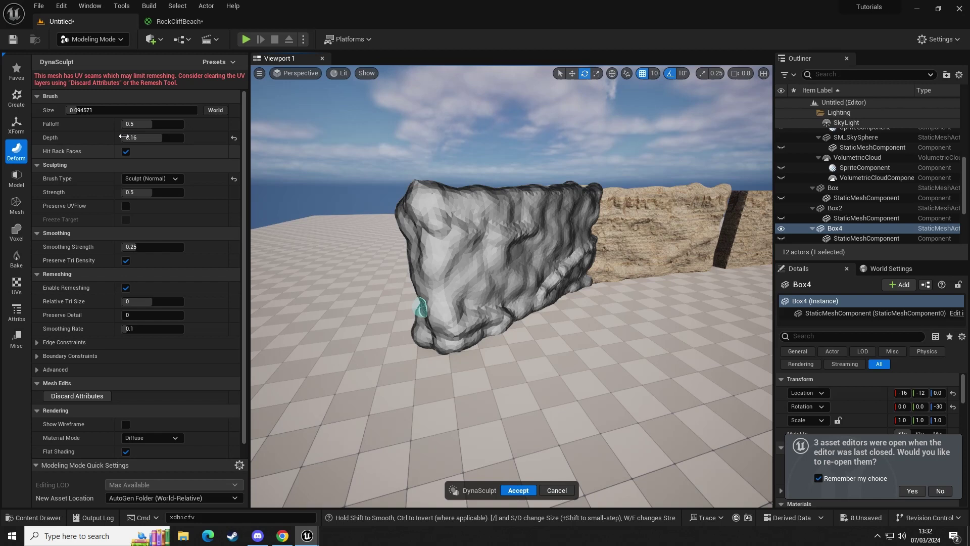
left_click_drag(77, 110, 93, 111)
key("bracketright")
mouse_move(404, 323)
left_mouse_down()
mouse_move(489, 326)
mouse_move(457, 289)
mouse_move(443, 240)
mouse_move(411, 256)
mouse_move(418, 322)
mouse_move(462, 281)
mouse_move(476, 239)
mouse_move(482, 267)
mouse_move(505, 291)
left_mouse_up()
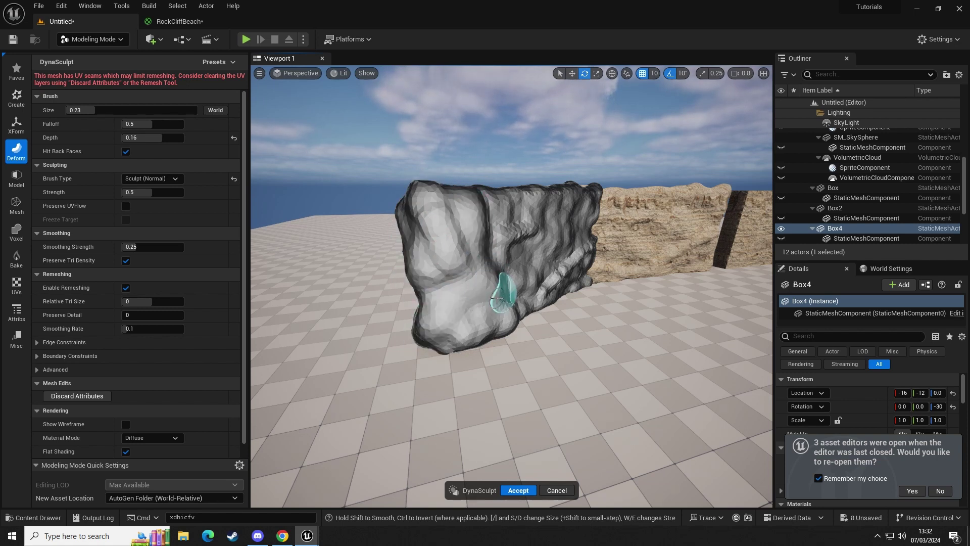
- Sculpt the front face of the rotated wall with the brush at size 0.26 and accept the result
key("d")
right_click_drag(510, 293, 520, 295)
mouse_move(543, 283)
left_mouse_down()
mouse_move(581, 285)
mouse_move(576, 220)
mouse_move(559, 190)
mouse_move(544, 187)
mouse_move(509, 272)
left_mouse_up()
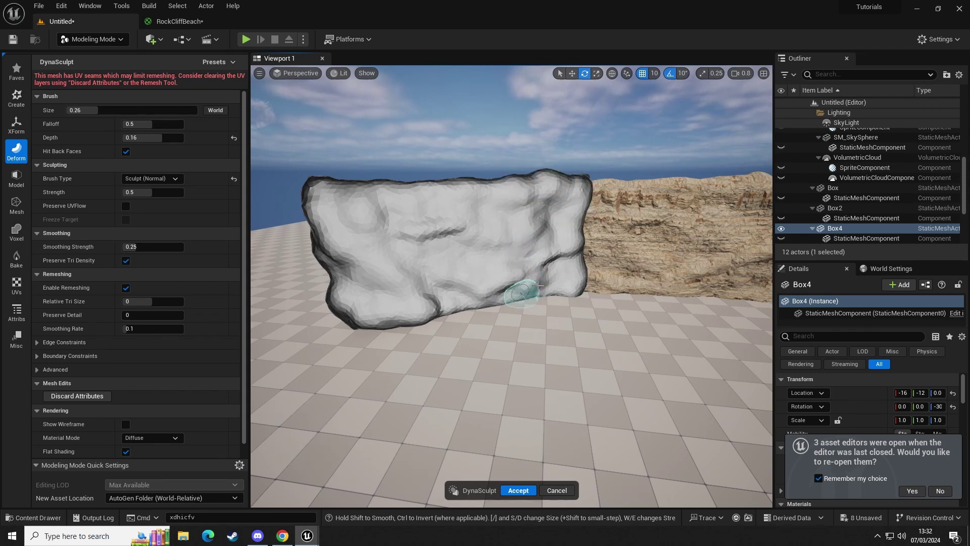
left_click(518, 491)
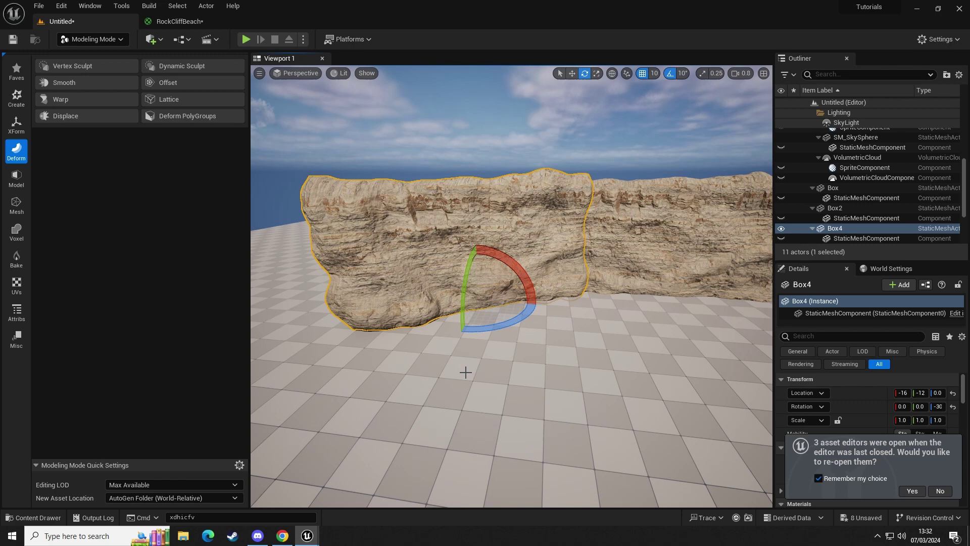
- Inspect the joined cliff walls up close along the rock face and from farther away
key("w")
right_click_drag(469, 371, 443, 290)
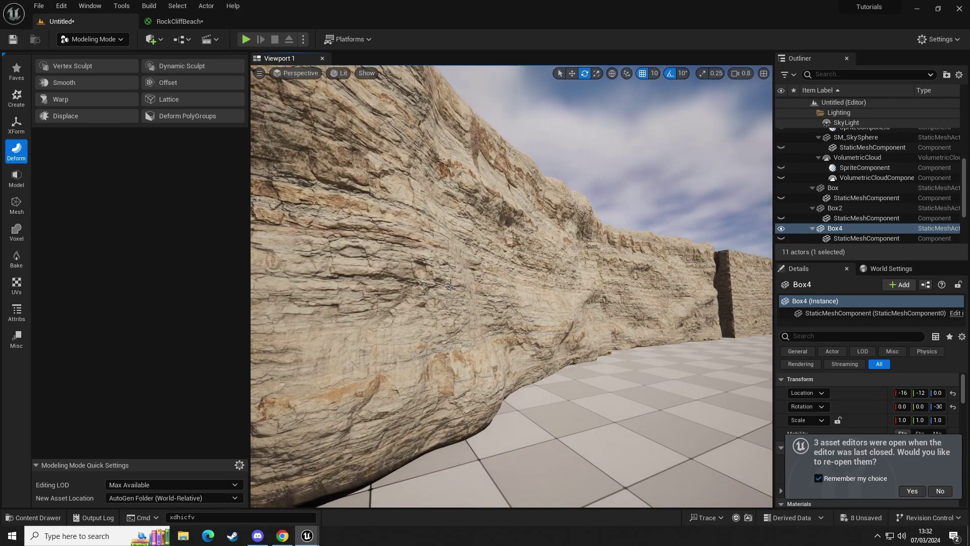
right_click_drag(487, 320, 418, 299)
right_click_drag(445, 236, 490, 334)
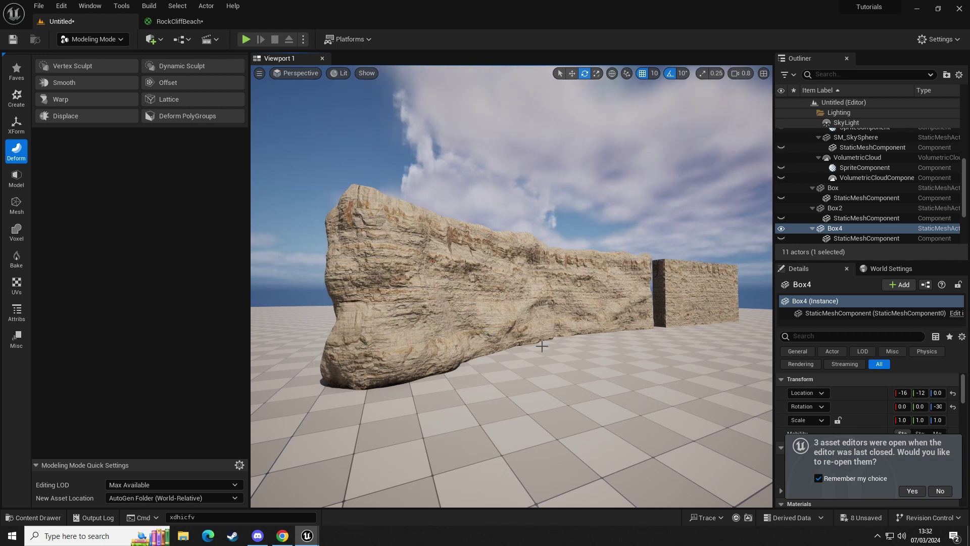
right_click_drag(508, 370, 521, 367)
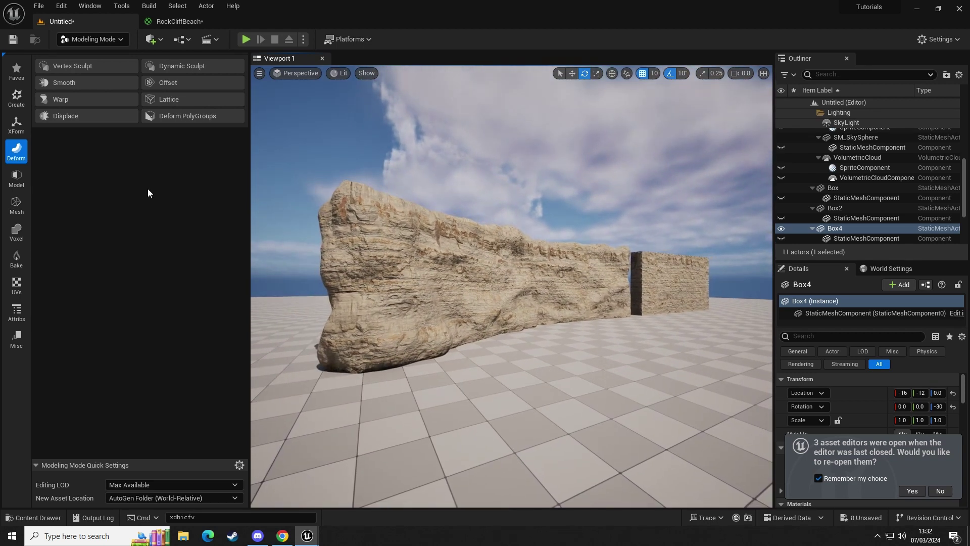
left_click(16, 97)
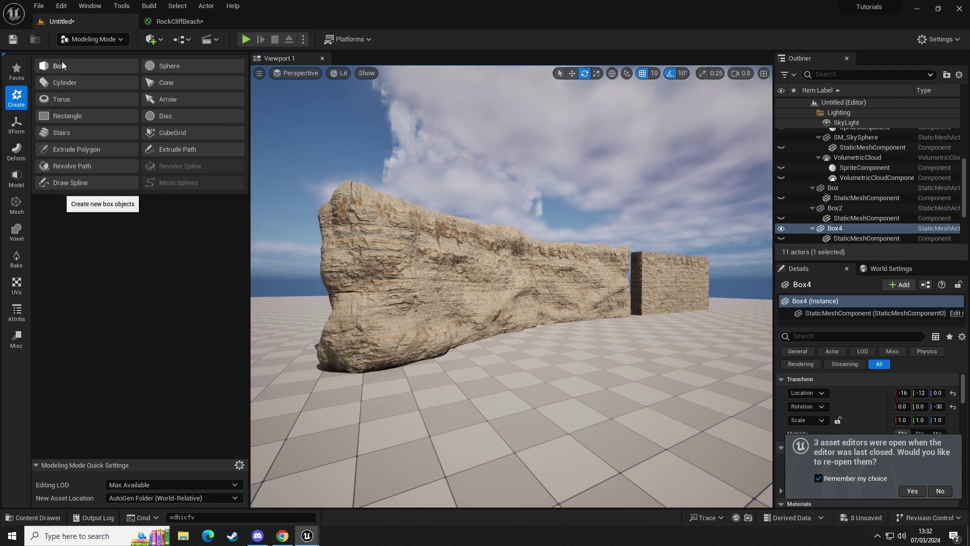
left_click(77, 39)
left_click(84, 97)
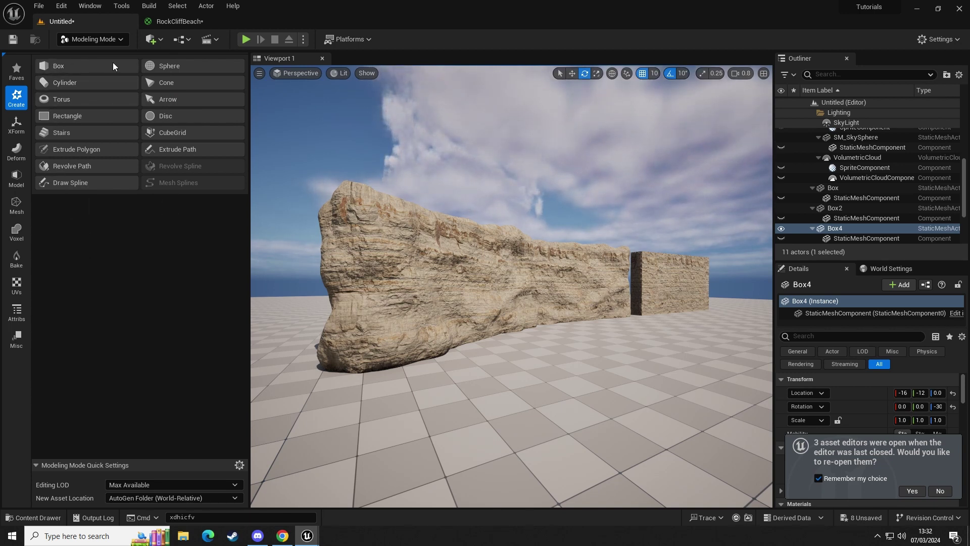
left_click(76, 61)
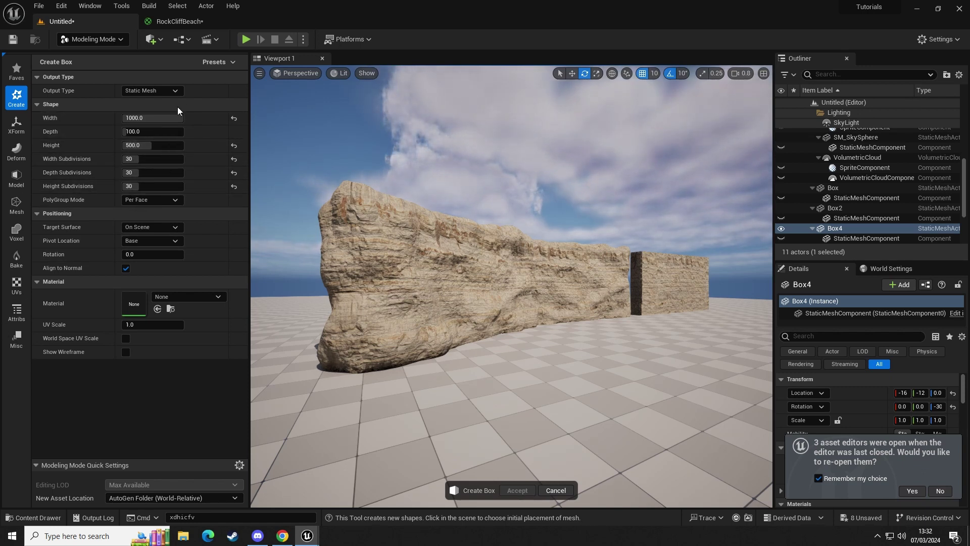
left_click(15, 151)
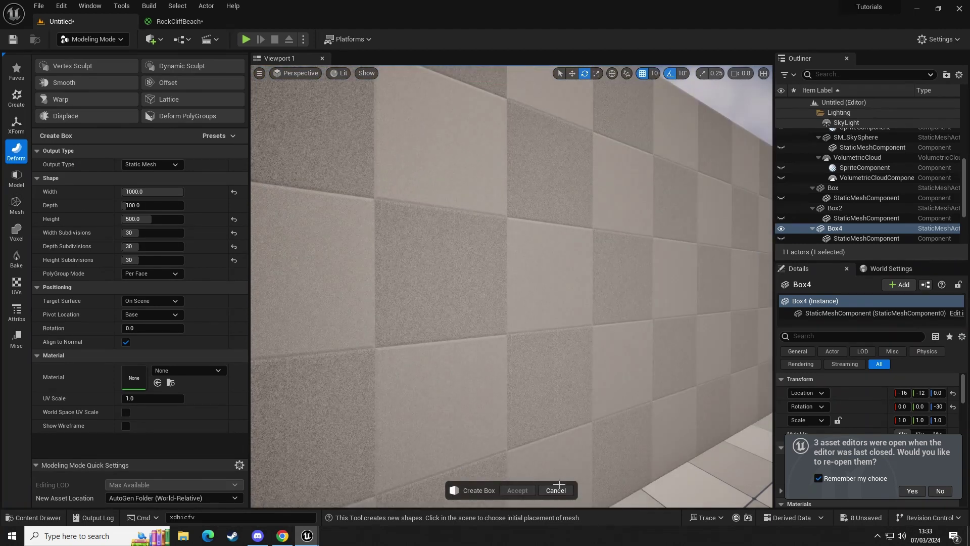
left_click(556, 490)
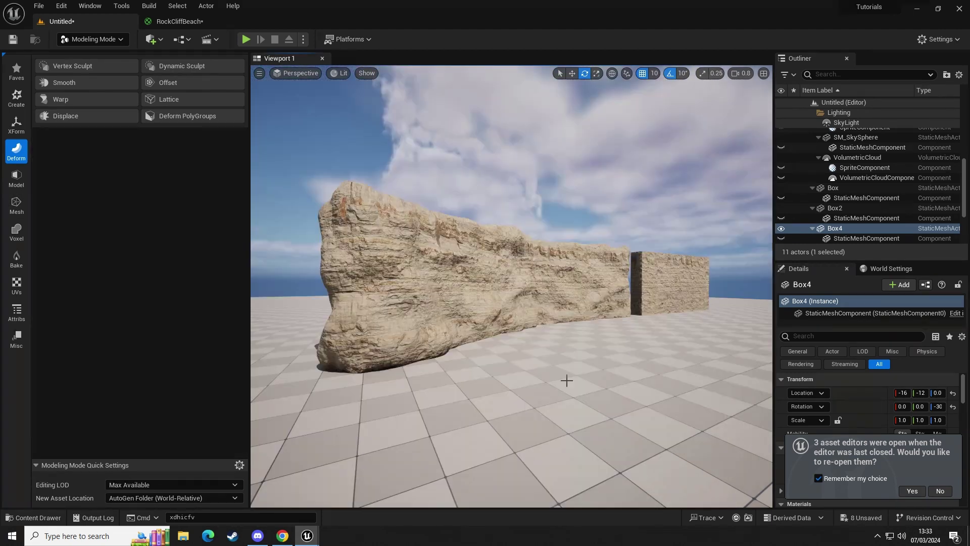
- Copy the original sculpted wall forward along the X axis and delete that copy
left_click(535, 260)
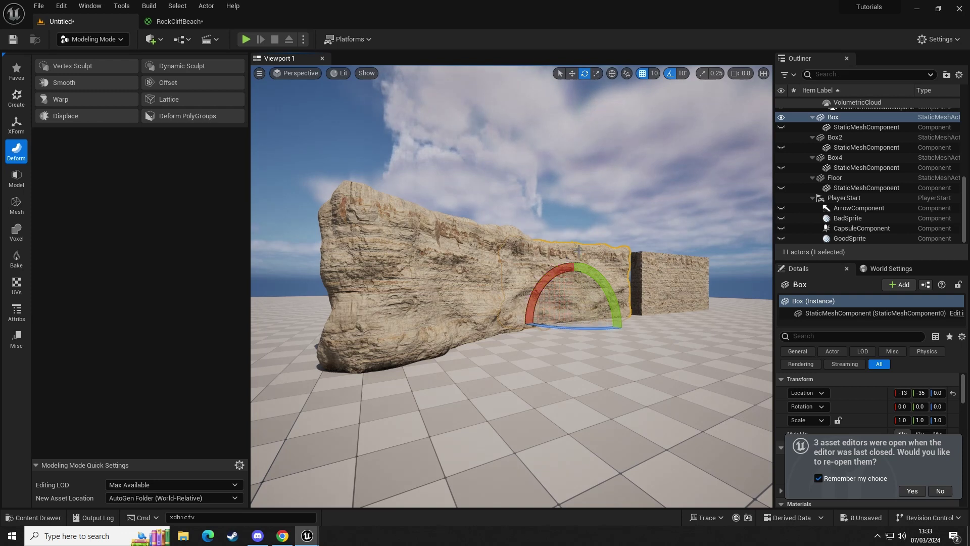
key("w")
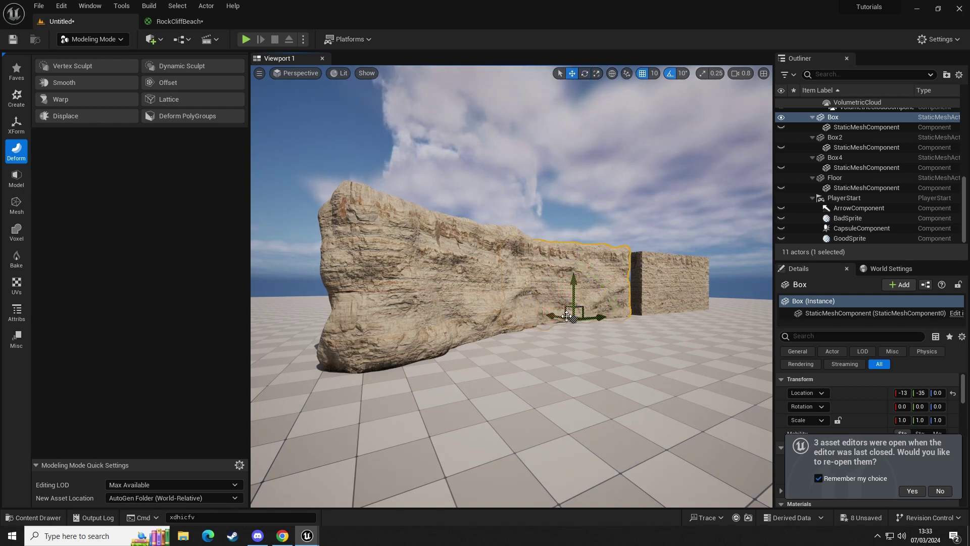
left_click_drag(550, 315, 556, 343, "alt")
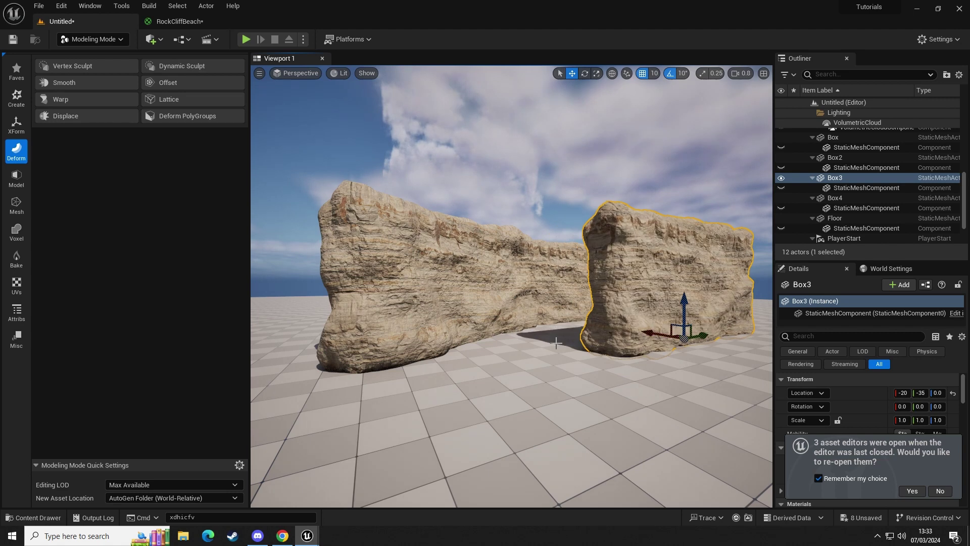
left_click(17, 124)
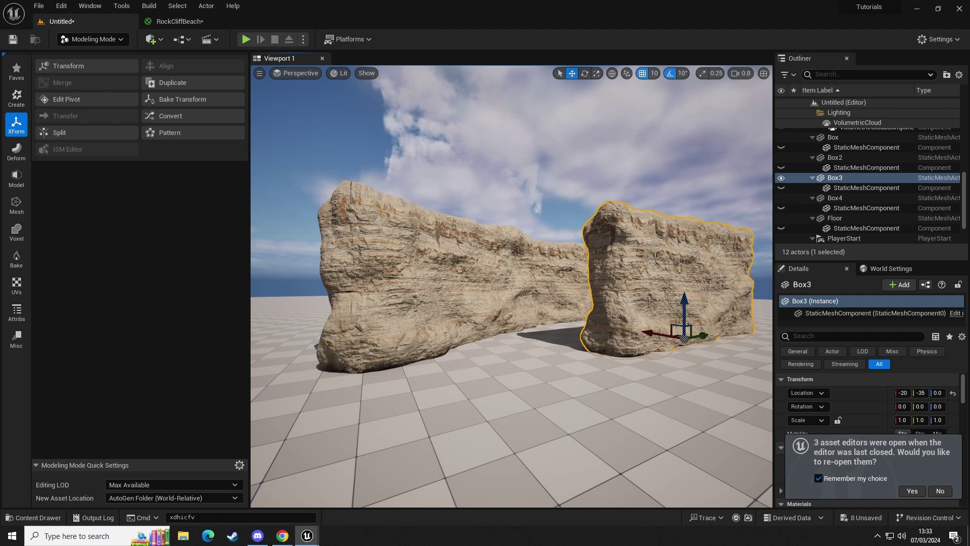
key("Delete")
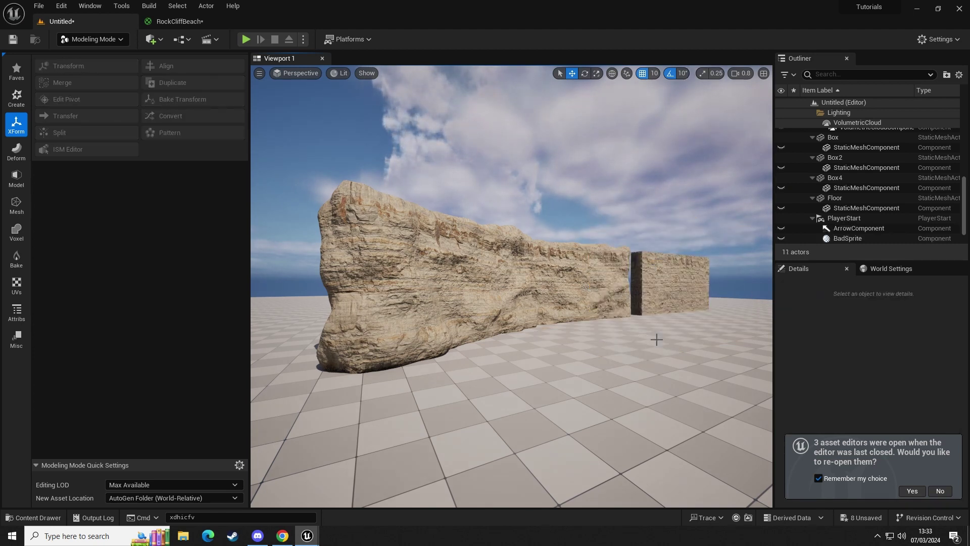